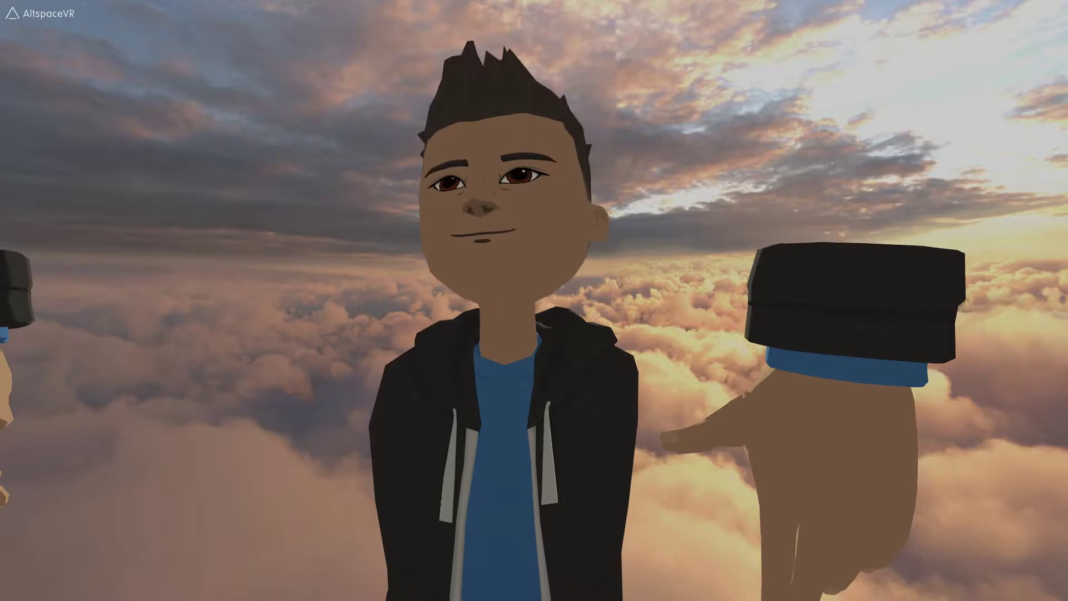
# - Switch from the AltspaceVR view to the Medium draft window with Alt+Tab
pyautogui.hotkey('alt', 'Tab')
pyautogui.hotkey('alt', 'Tab')
pyautogui.hotkey('alt', 'Tab')
pyautogui.hotkey('alt', 'Tab')
pyautogui.hotkey('alt', 'Tab')
pyautogui.hotkey('alt', 'Tab')
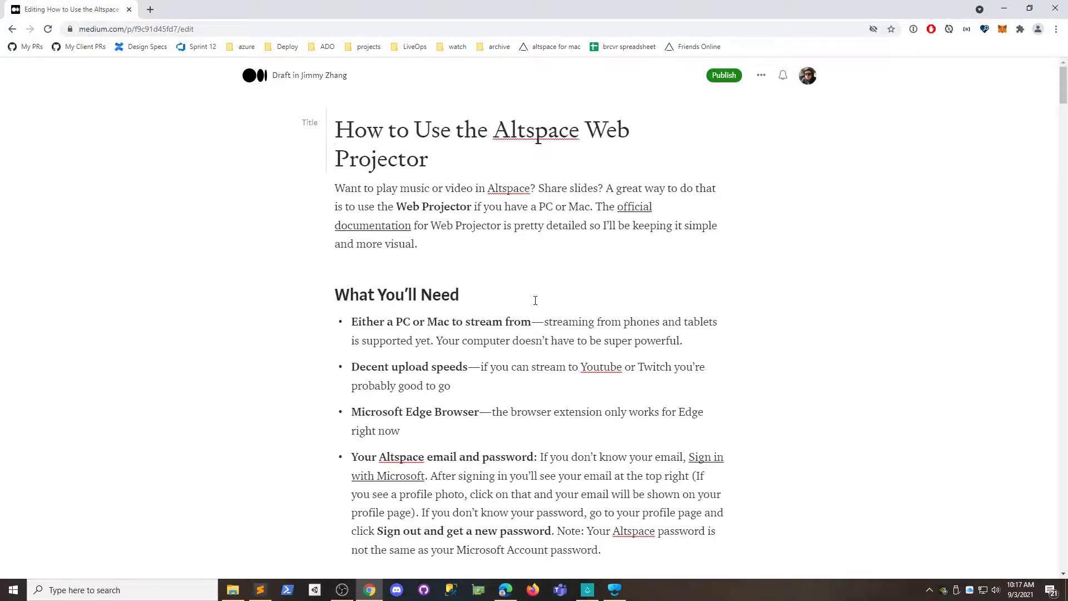
pyautogui.scroll(-3, 511, 343)
pyautogui.scroll(1, 466, 294)
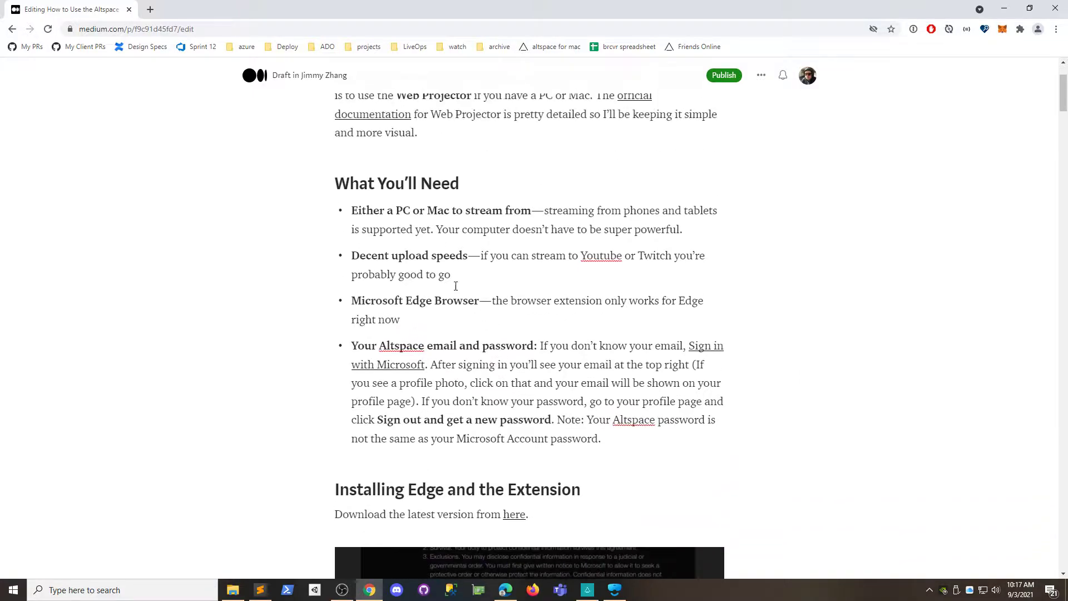
pyautogui.moveTo(343, 208); pyautogui.dragTo(557, 257)
pyautogui.click(491, 223)
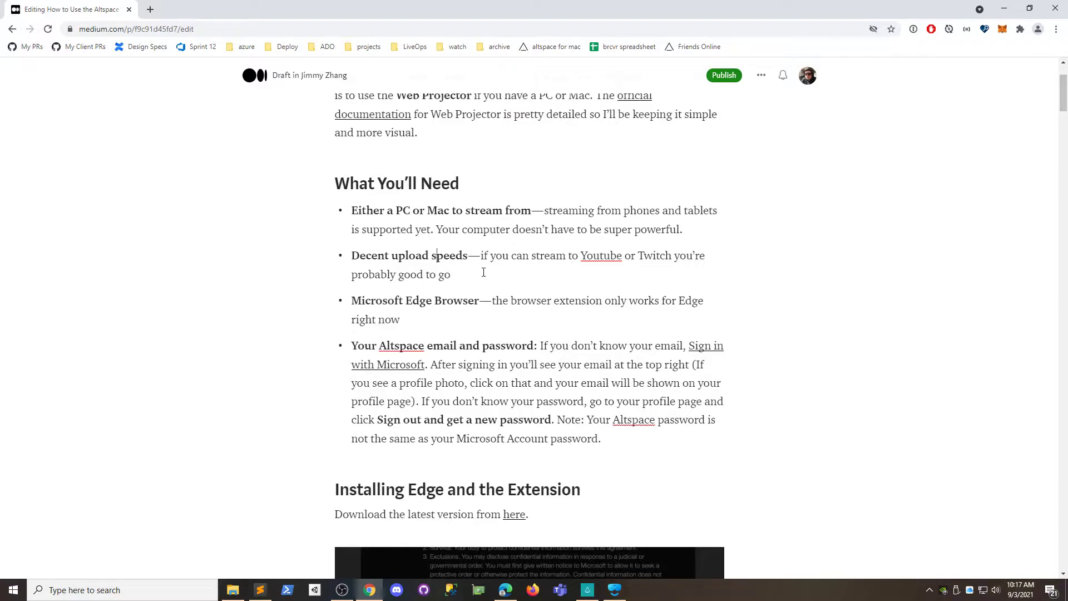
pyautogui.doubleClick(407, 301)
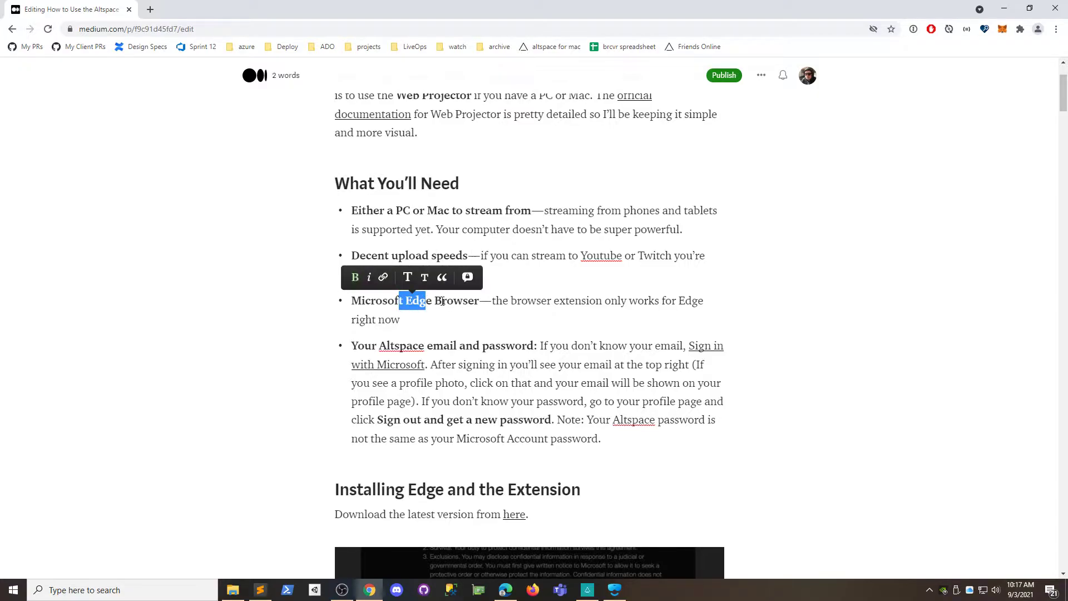
pyautogui.click(444, 295)
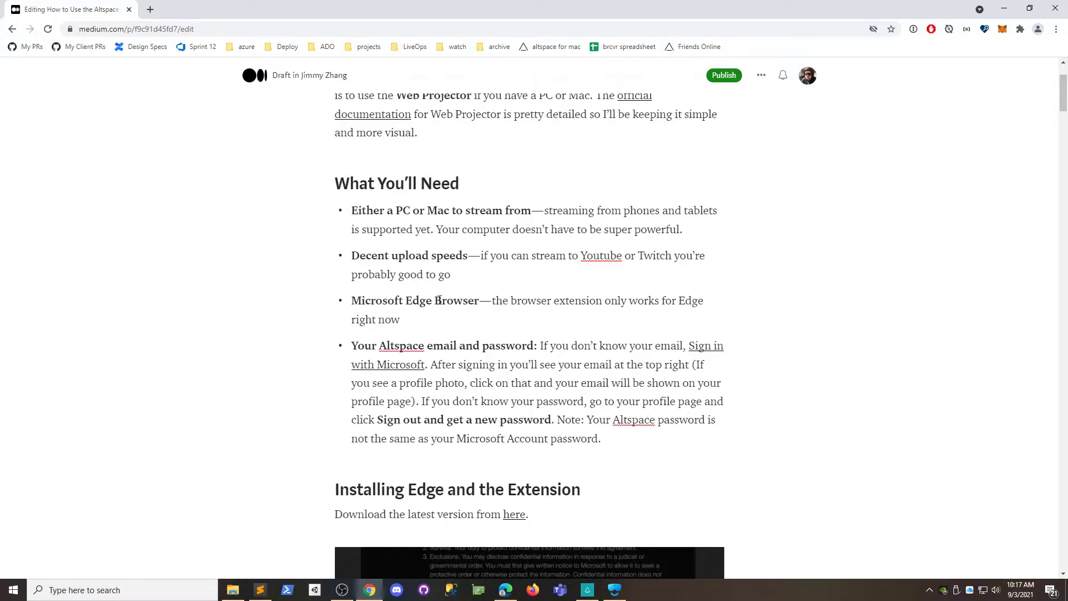
pyautogui.scroll(1, 439, 301)
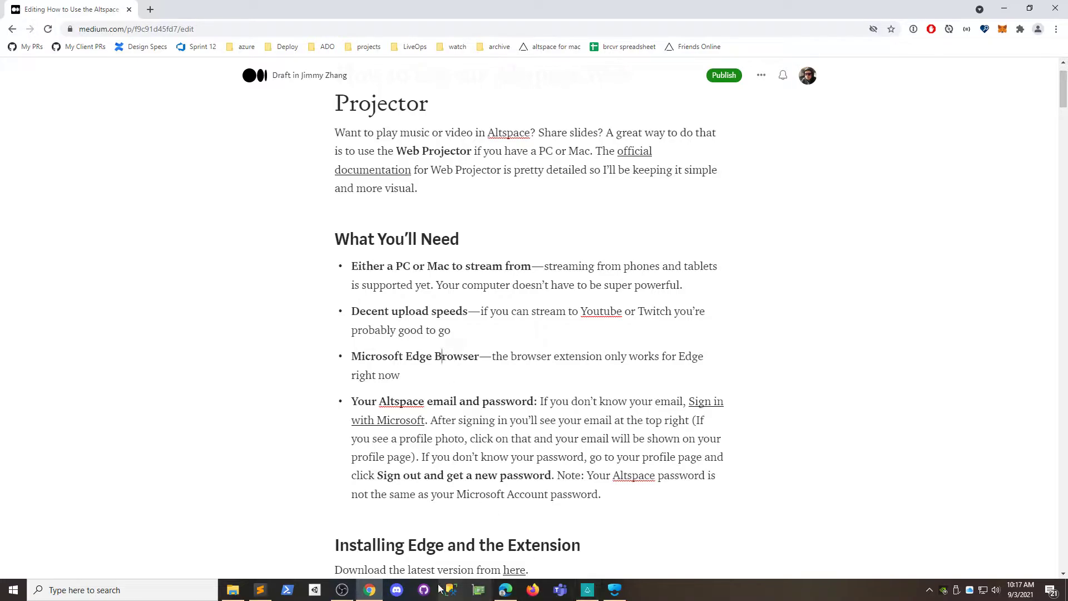
# - Accept the Web Projector license terms, then download and open altvr-webprojector-1.0.8.zip
pyautogui.click(501, 591)
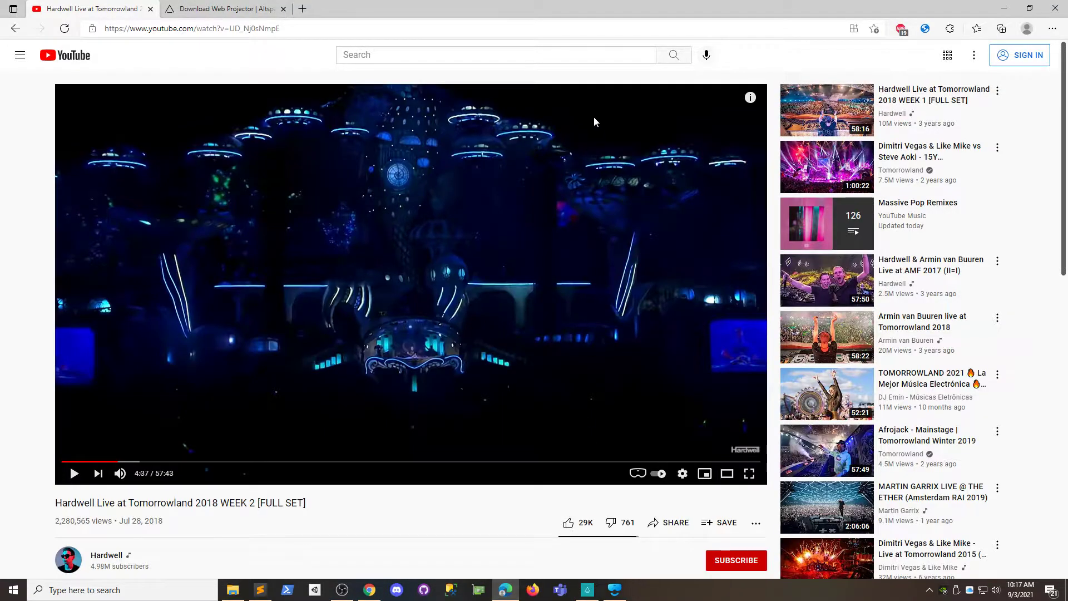
pyautogui.click(234, 10)
pyautogui.click(244, 30)
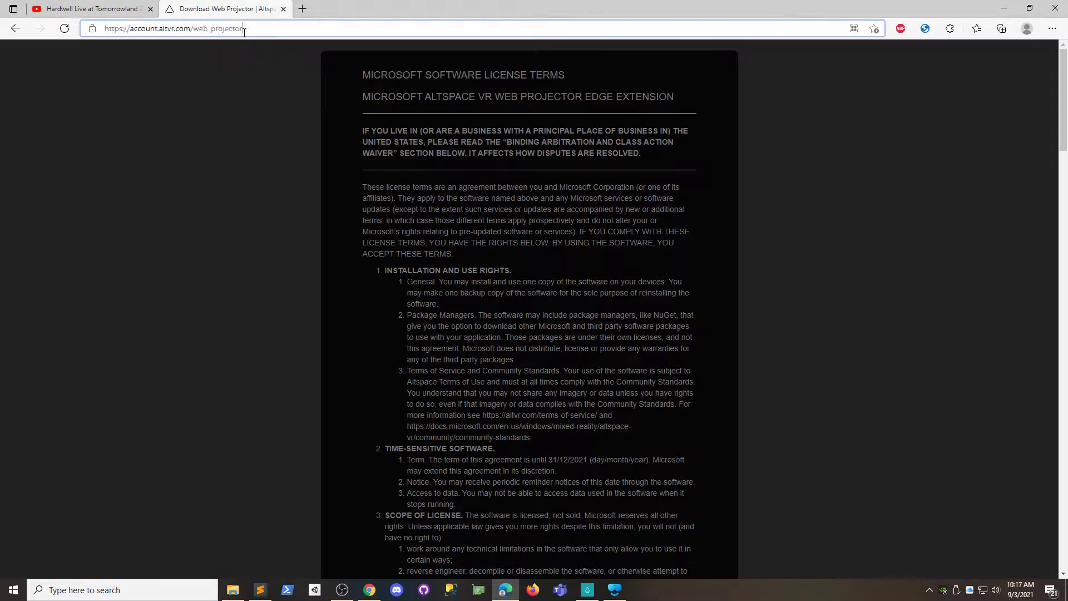
pyautogui.moveTo(1063, 93); pyautogui.dragTo(1051, 510)
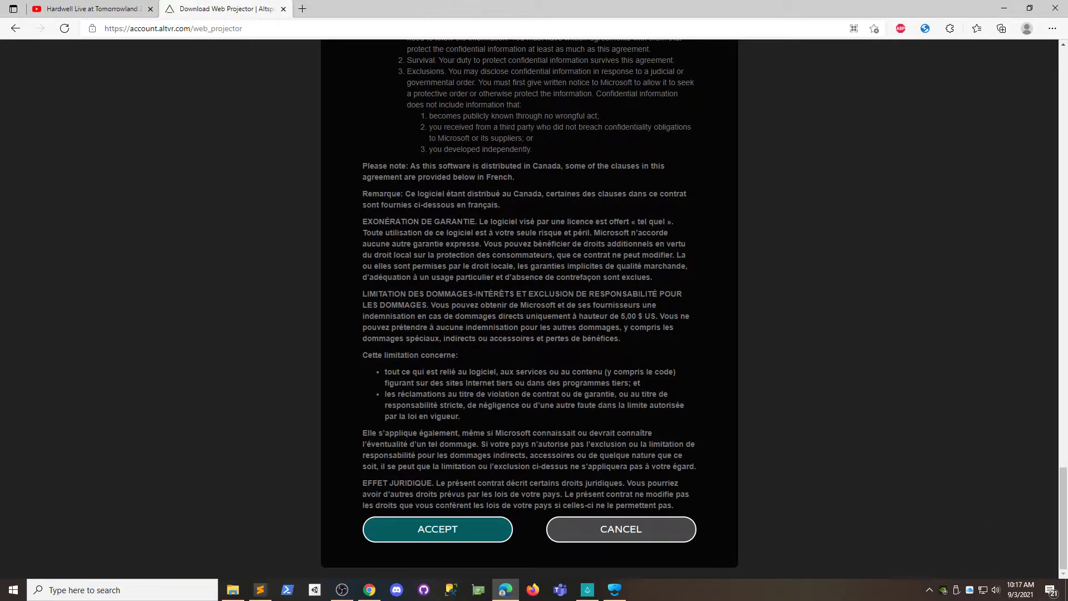
pyautogui.click(444, 531)
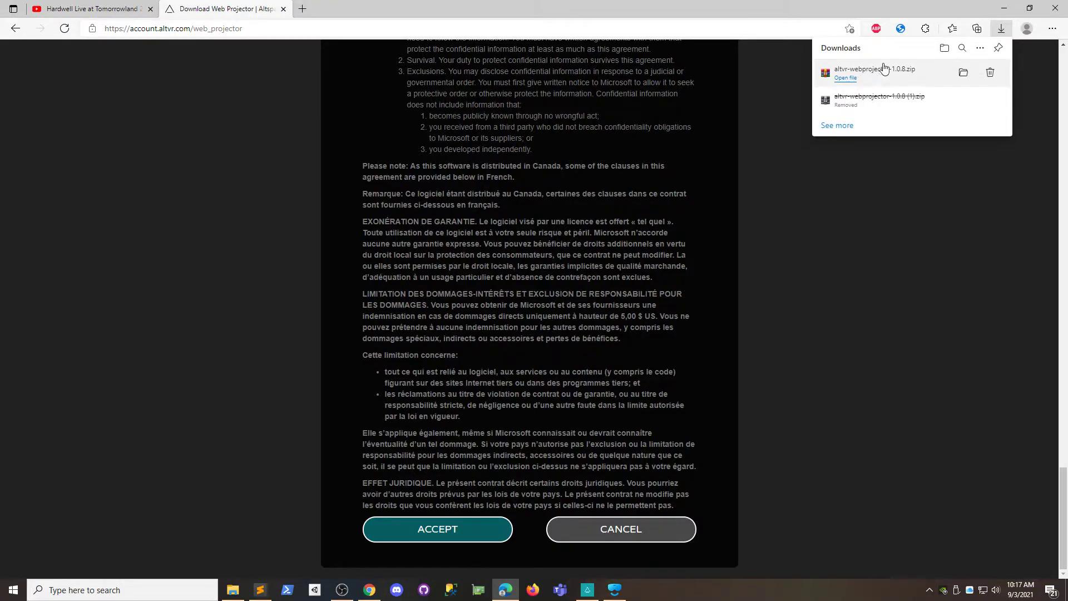
pyautogui.click(846, 78)
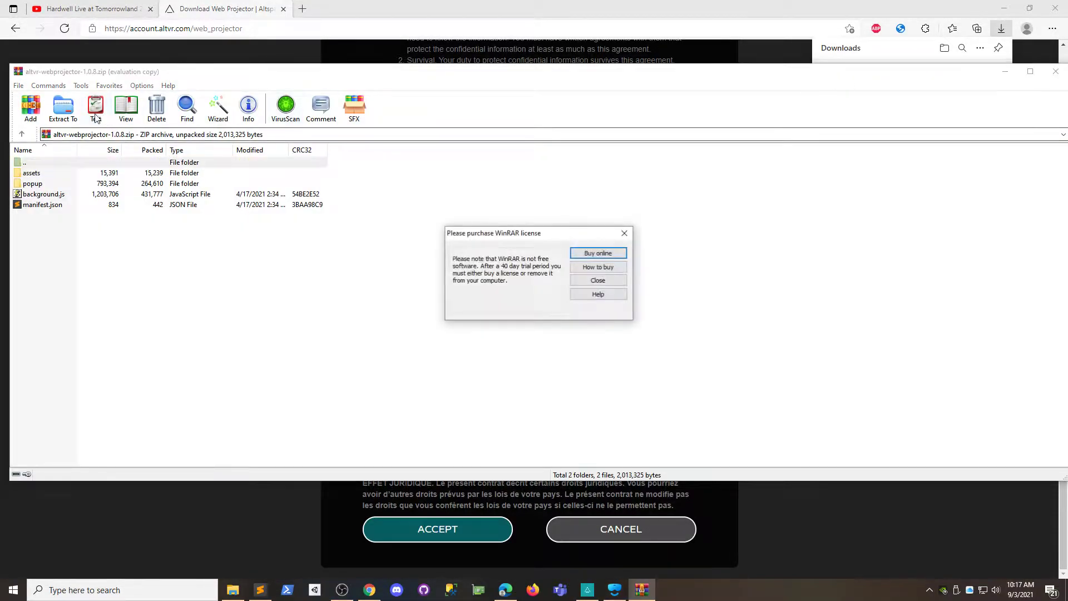
# - Extract the zip into Downloads\altvr-webprojector-1.0.8, close WinRAR and confirm the folder exists
pyautogui.click(579, 282)
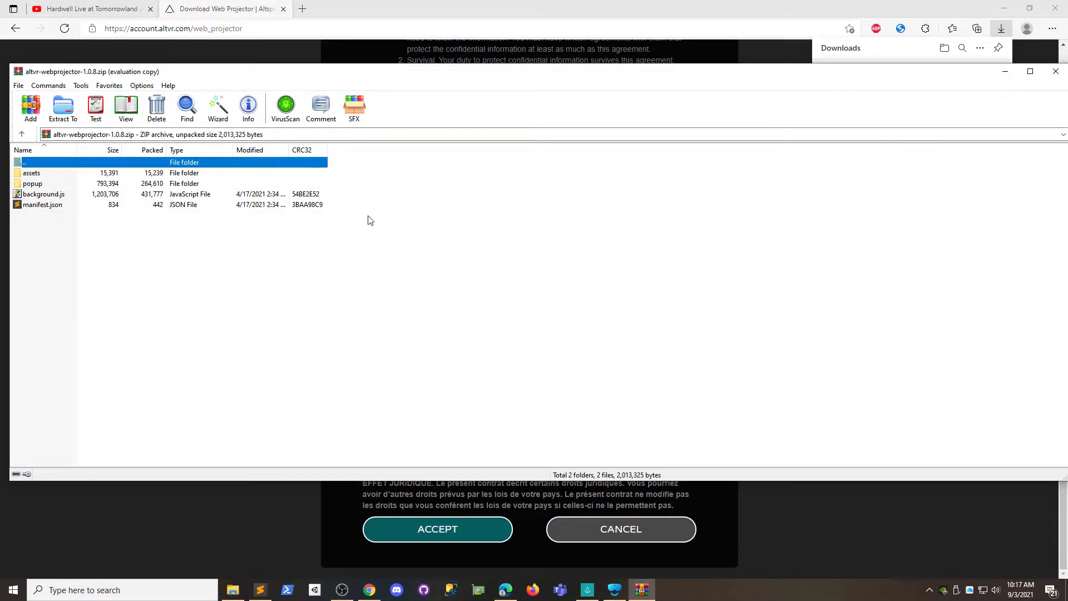
pyautogui.click(63, 109)
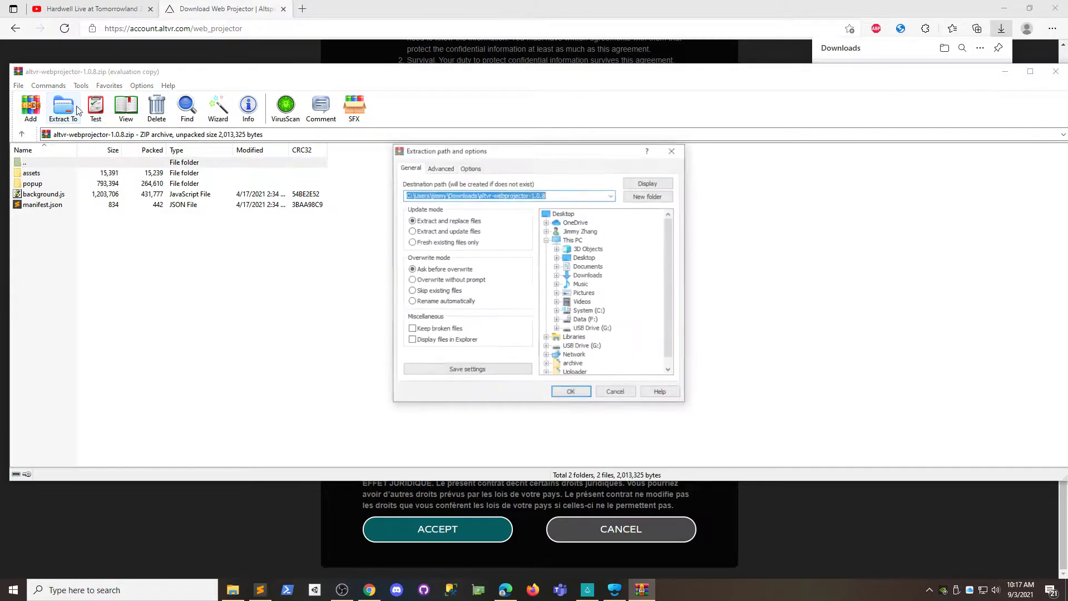
pyautogui.click(573, 395)
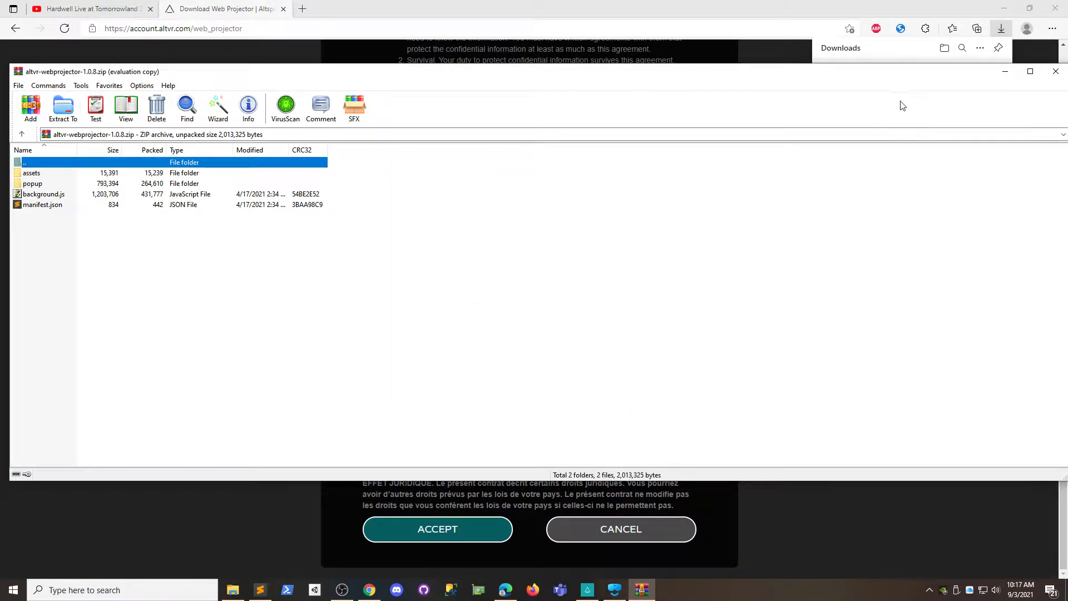
pyautogui.click(963, 75)
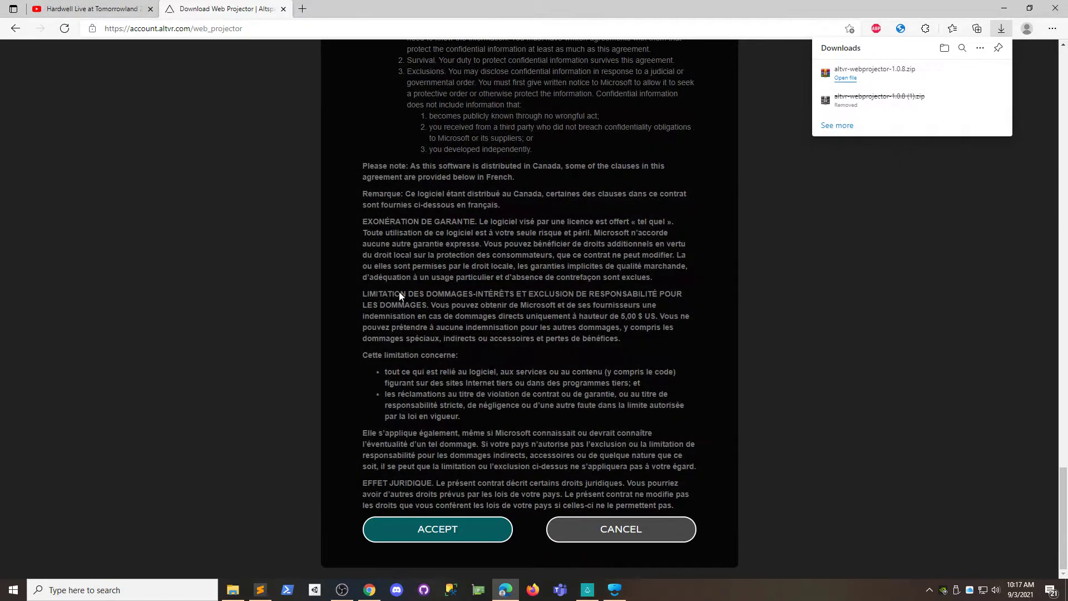
pyautogui.click(233, 588)
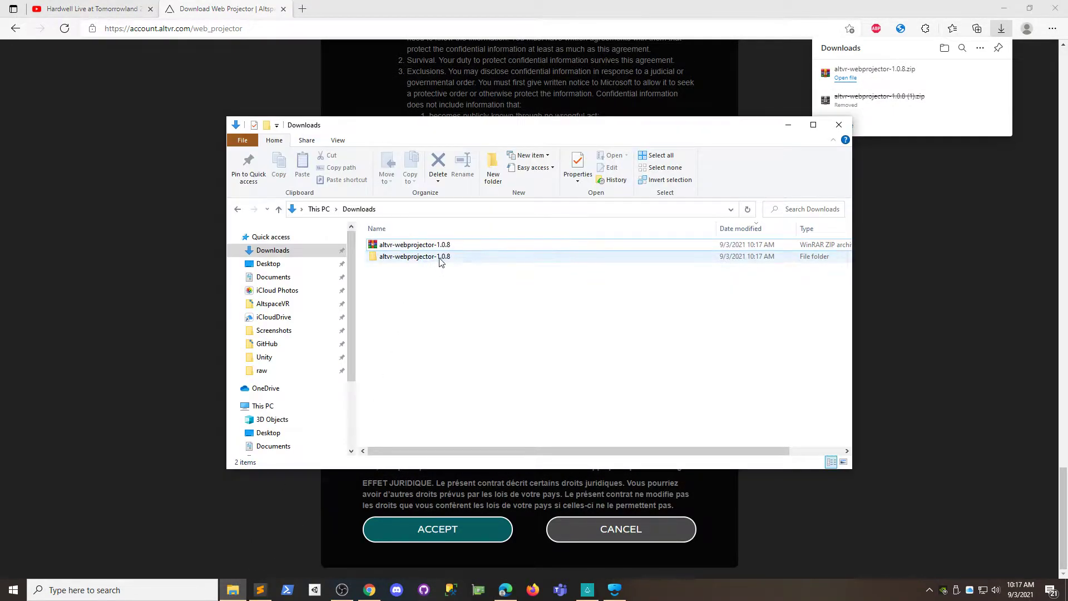
pyautogui.click(911, 199)
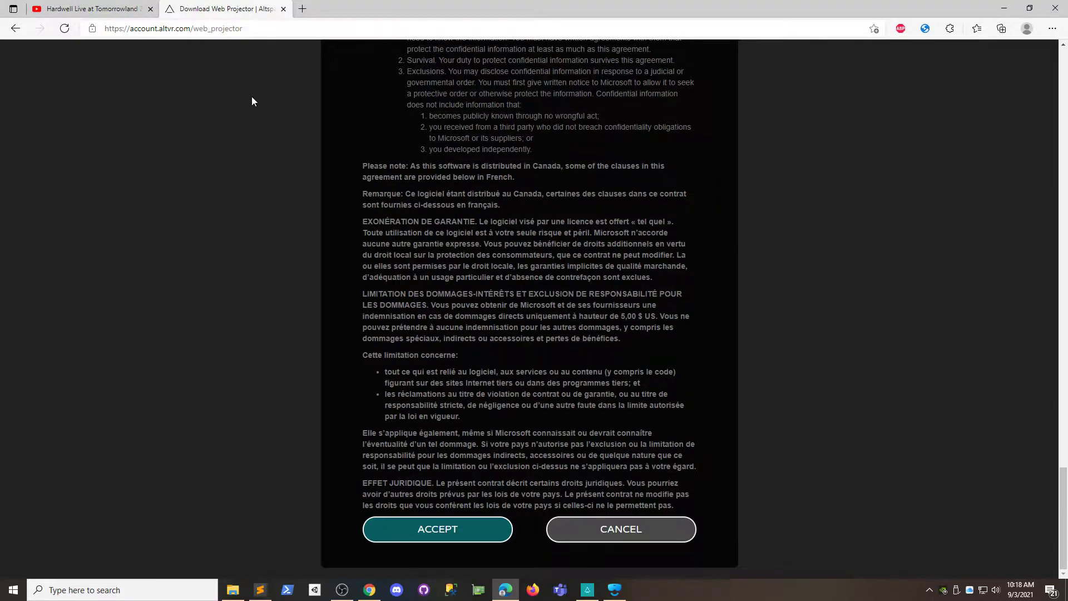
# - Open Edge's Extensions management page from the main menu
pyautogui.click(950, 28)
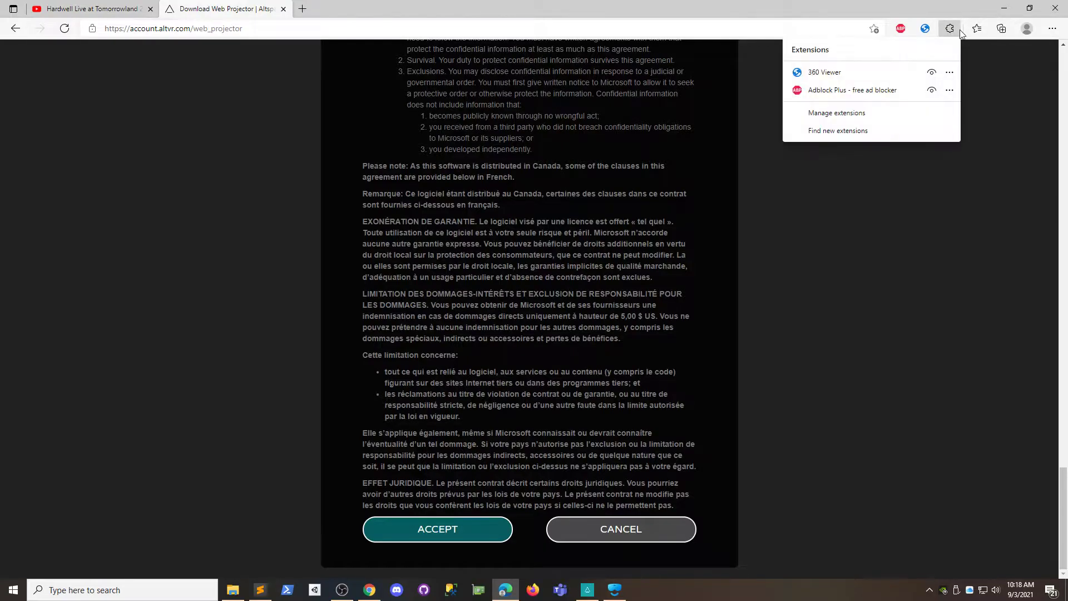
pyautogui.click(1008, 91)
pyautogui.click(1054, 29)
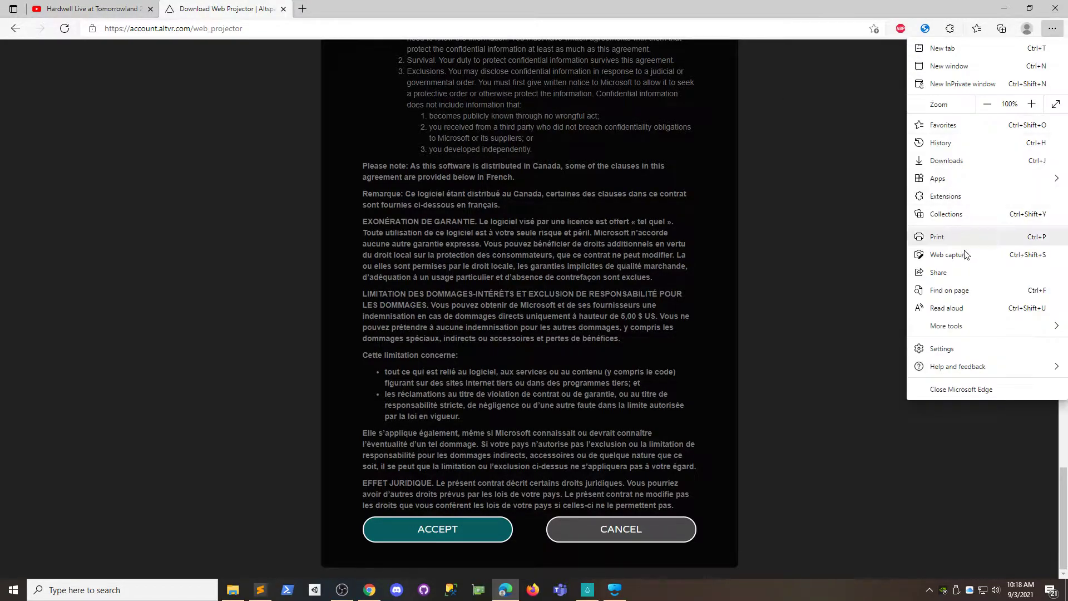
pyautogui.click(969, 199)
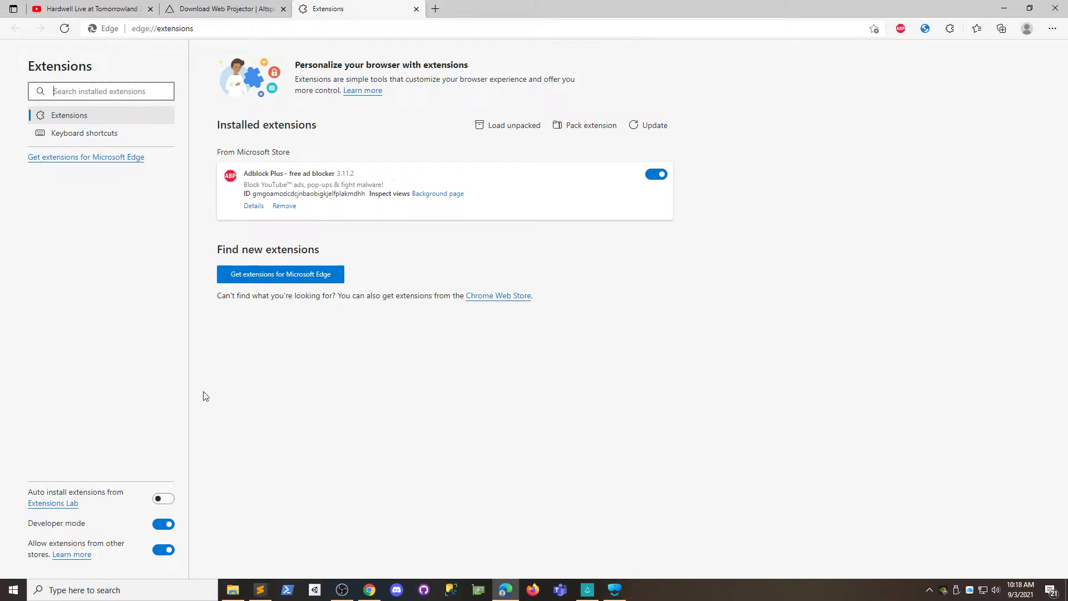
# - Turn Developer mode on and start loading an unpacked extension
pyautogui.click(161, 525)
pyautogui.click(160, 525)
pyautogui.click(159, 526)
pyautogui.click(159, 526)
pyautogui.click(159, 526)
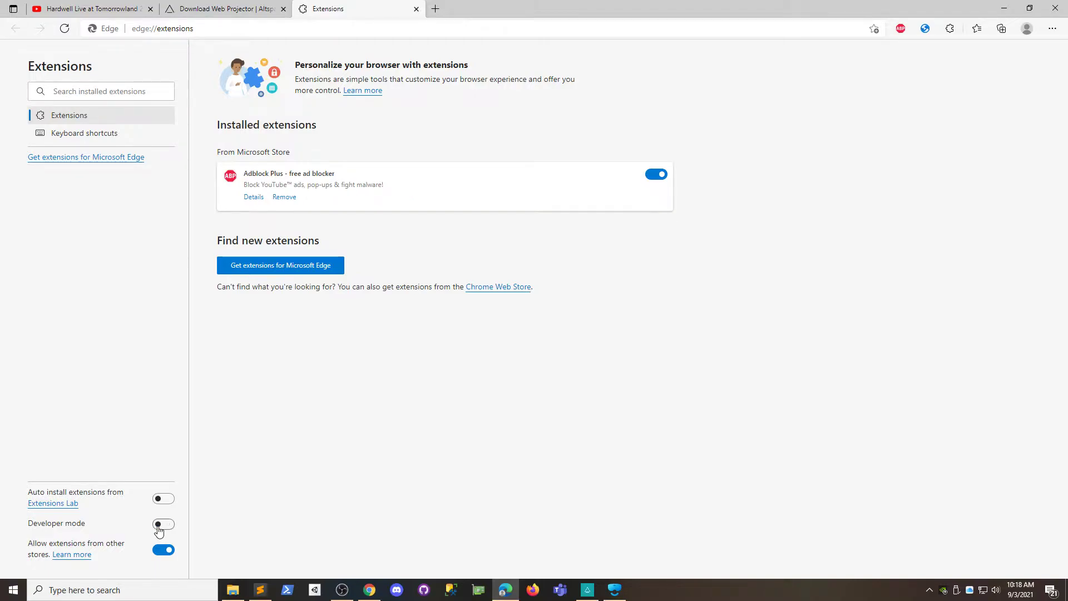
pyautogui.click(159, 526)
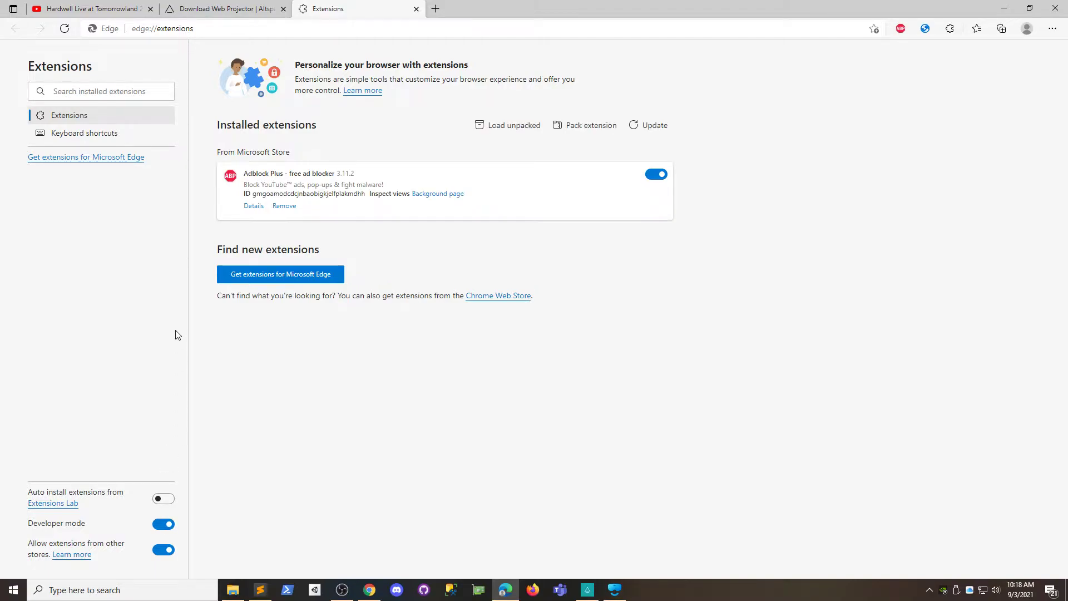
pyautogui.click(510, 125)
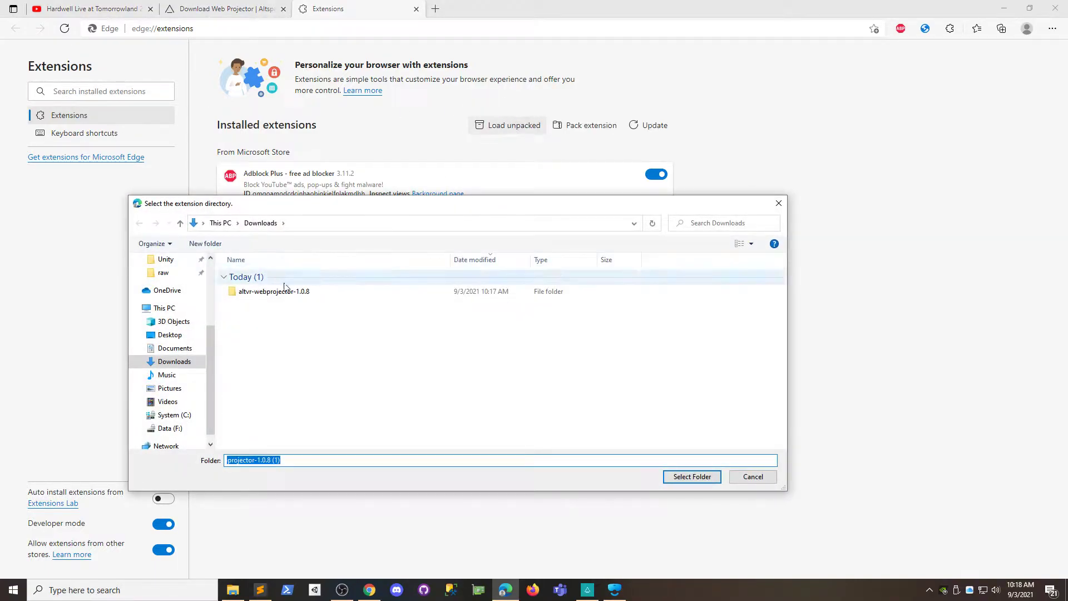
# - Load the Downloads\altvr-webprojector-1.0.8 folder as the AltspaceVR Web Projector extension
pyautogui.scroll(3, 169, 274)
pyautogui.click(173, 282)
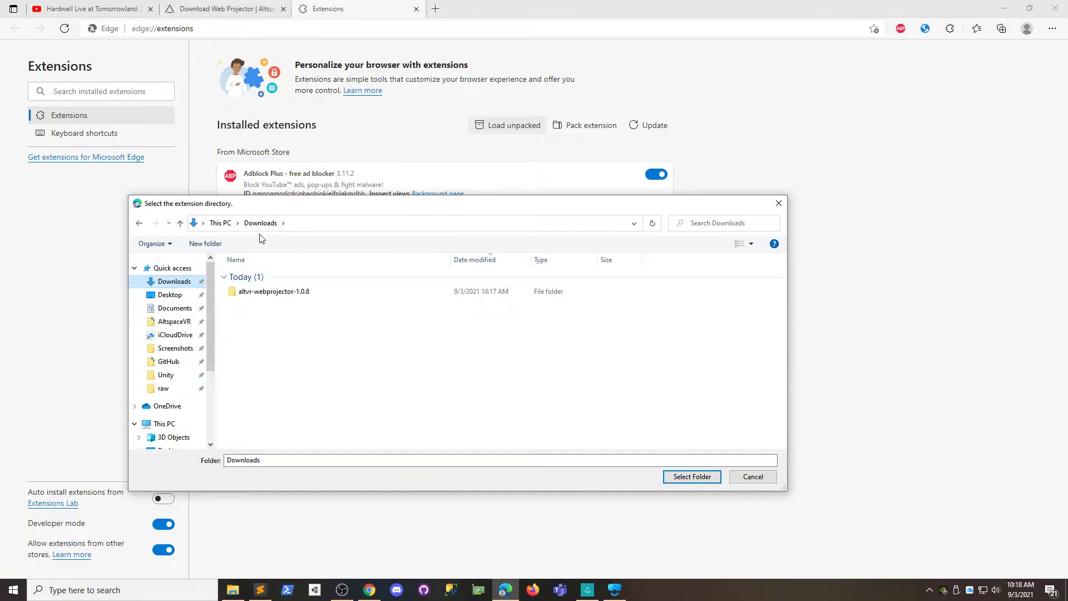
pyautogui.click(274, 293)
pyautogui.click(692, 476)
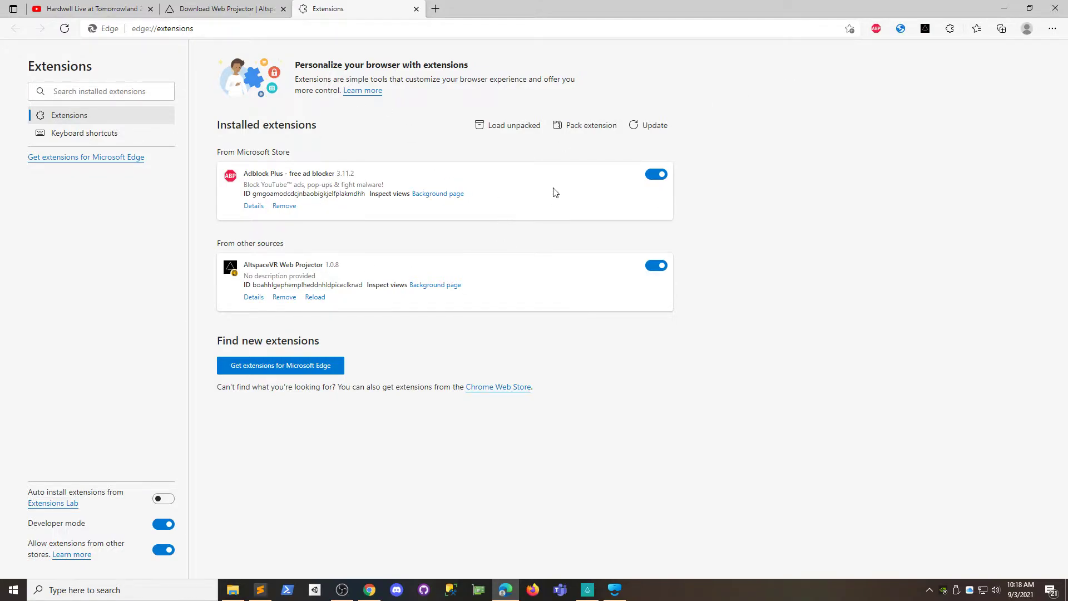
pyautogui.moveTo(277, 265); pyautogui.dragTo(342, 272)
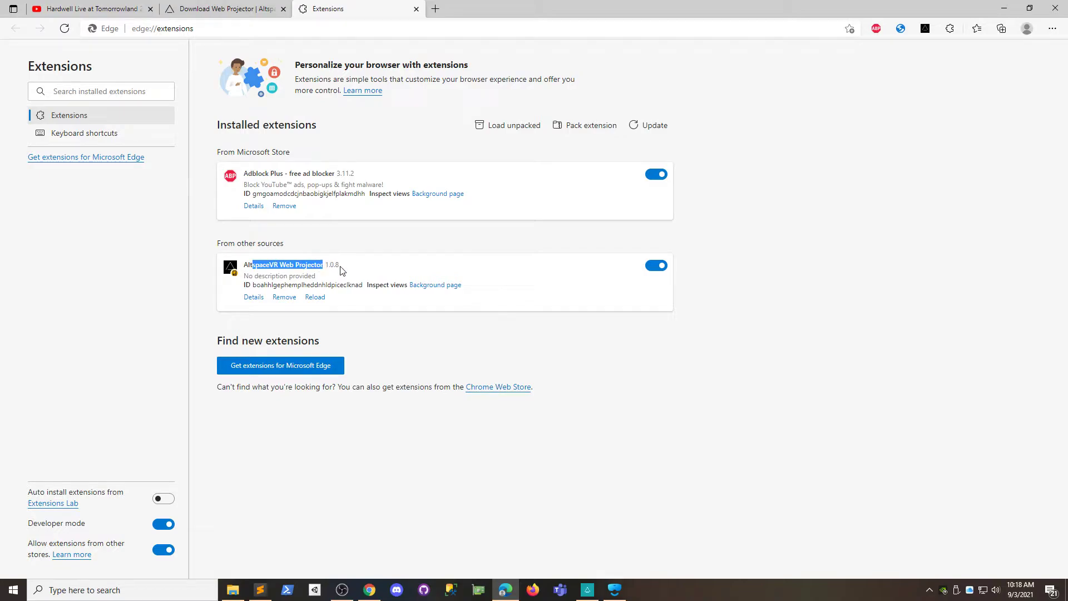
# - Check the extension's log-in popup, then return to the Hardwell Tomorrowland video tab
pyautogui.click(926, 28)
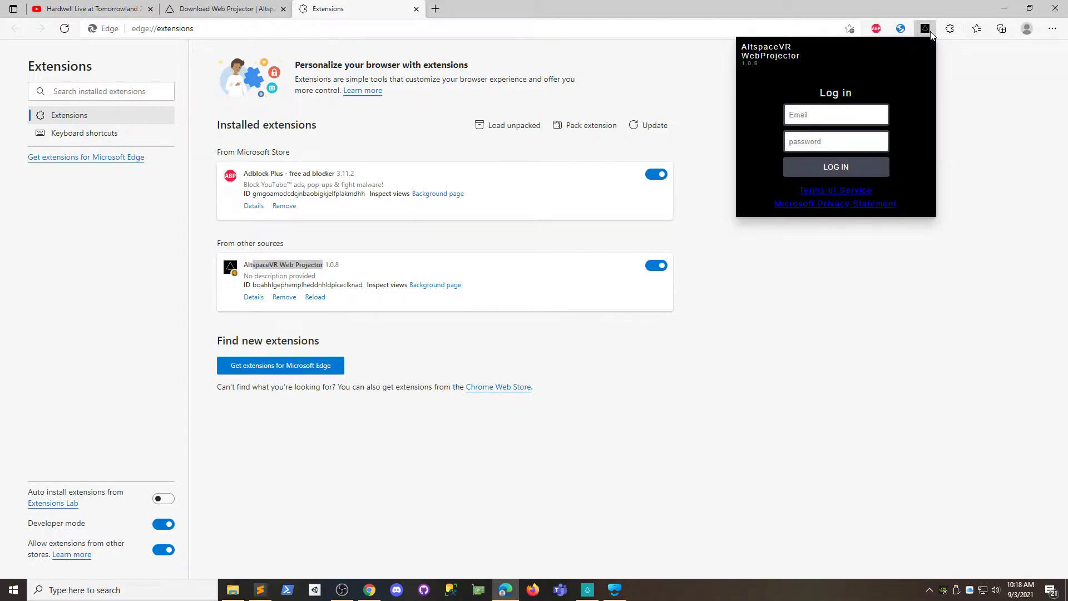
pyautogui.click(845, 12)
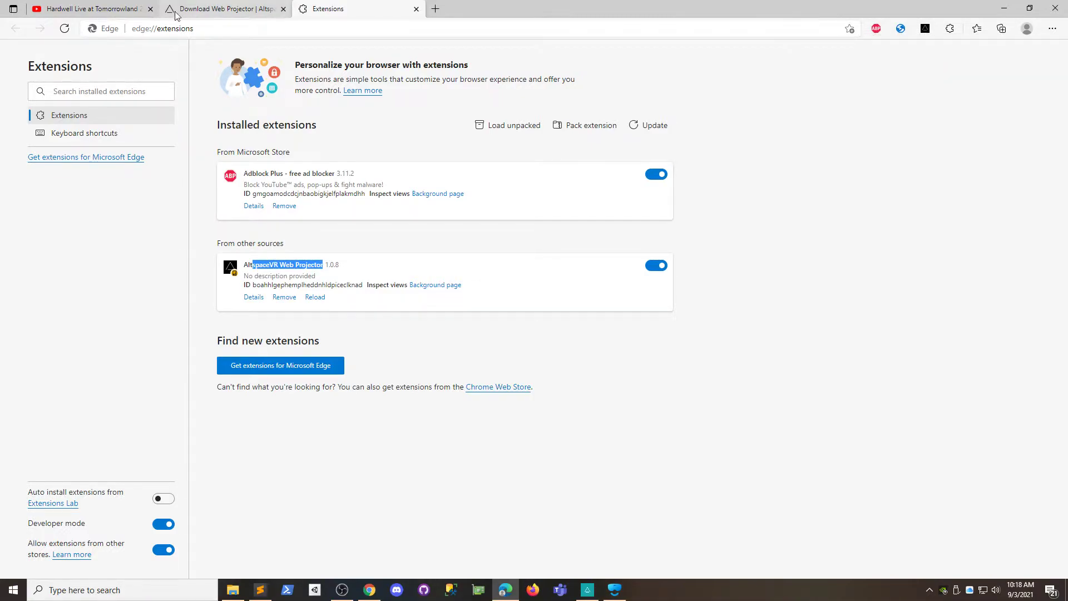
pyautogui.click(113, 12)
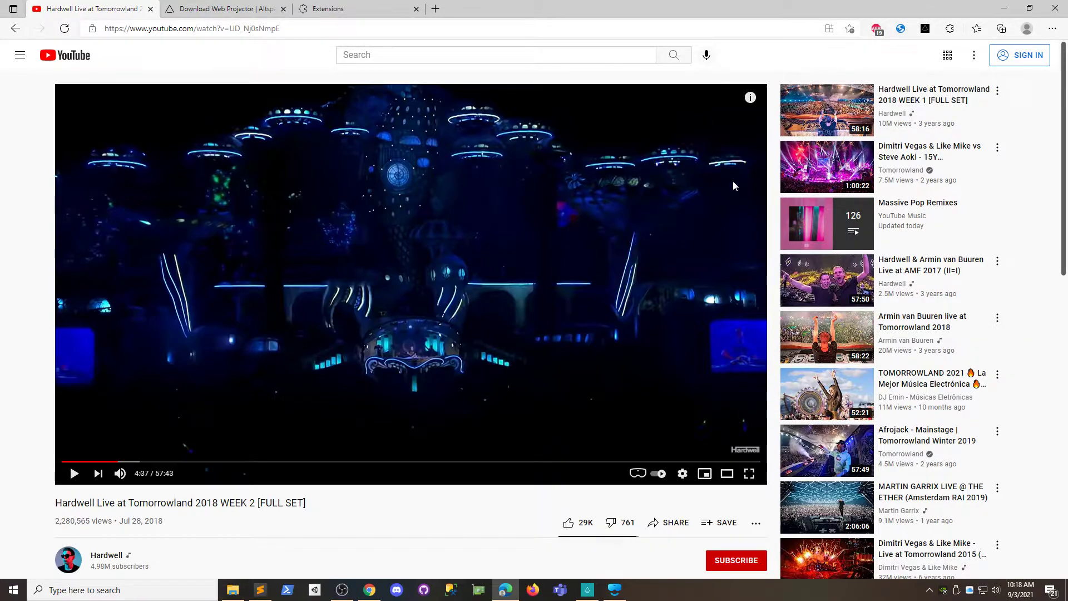
# - Log in to the WebProjector extension with the saved account e-mail and its password
pyautogui.click(925, 28)
pyautogui.click(851, 113)
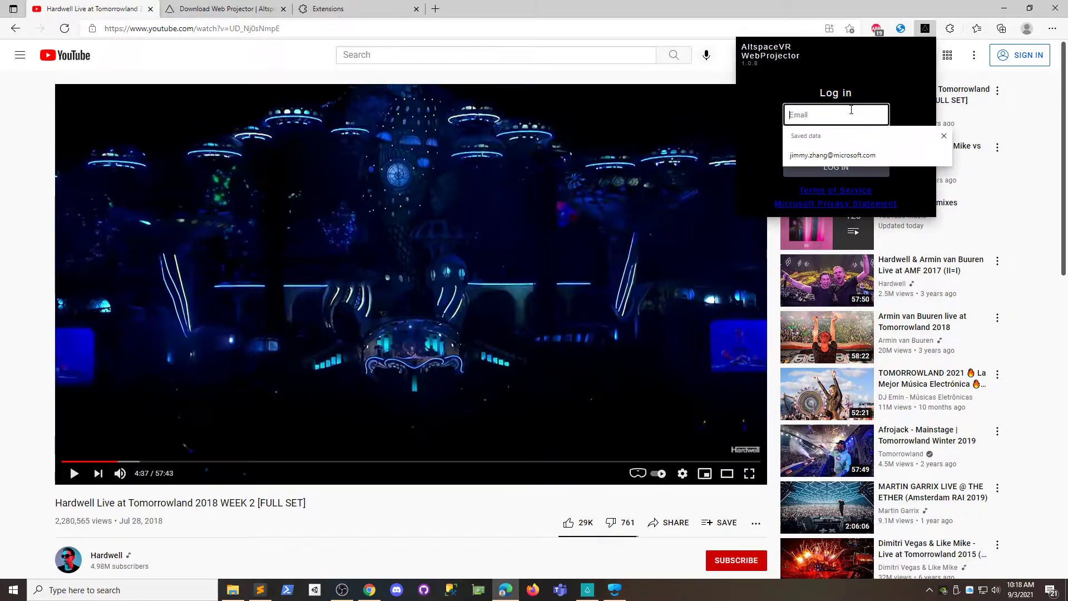
pyautogui.click(832, 155)
pyautogui.click(825, 141)
pyautogui.write('****')
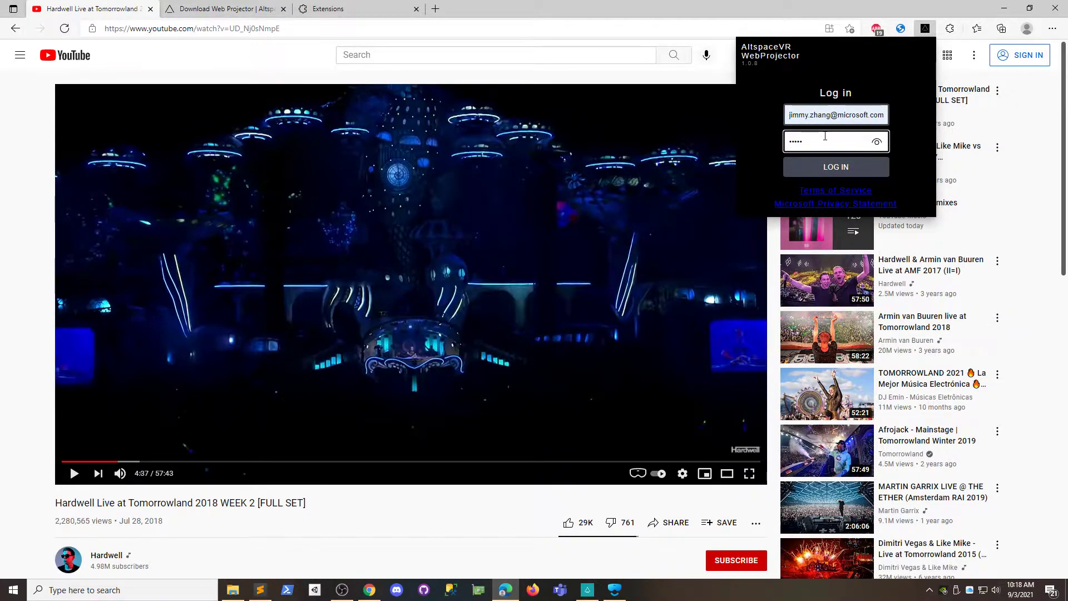
pyautogui.click(829, 166)
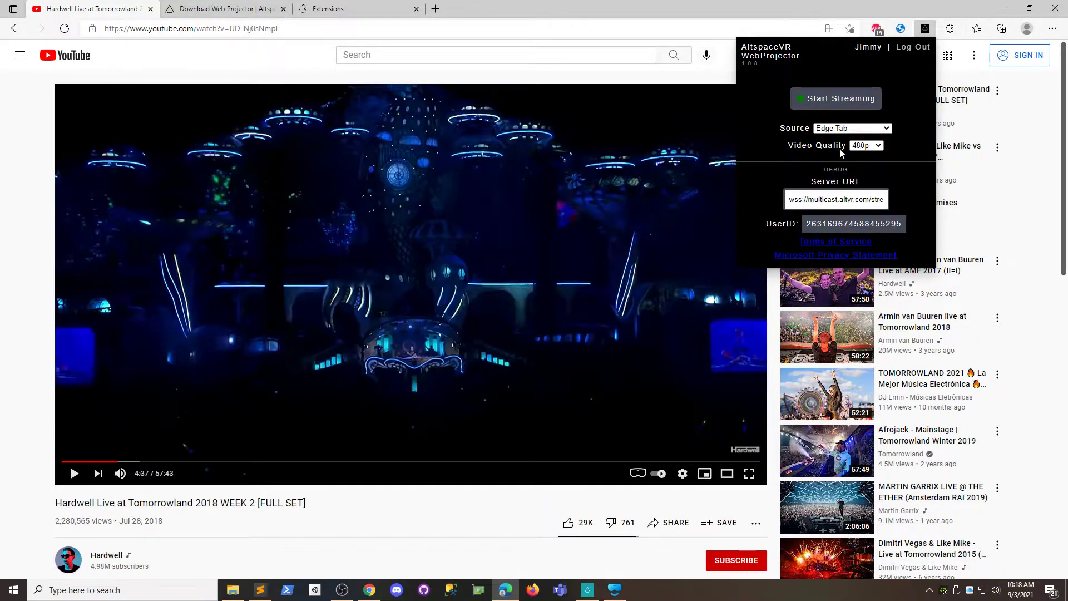
# - Start streaming the Edge tab at 480p via WebProjector and resume the Hardwell video
pyautogui.click(827, 100)
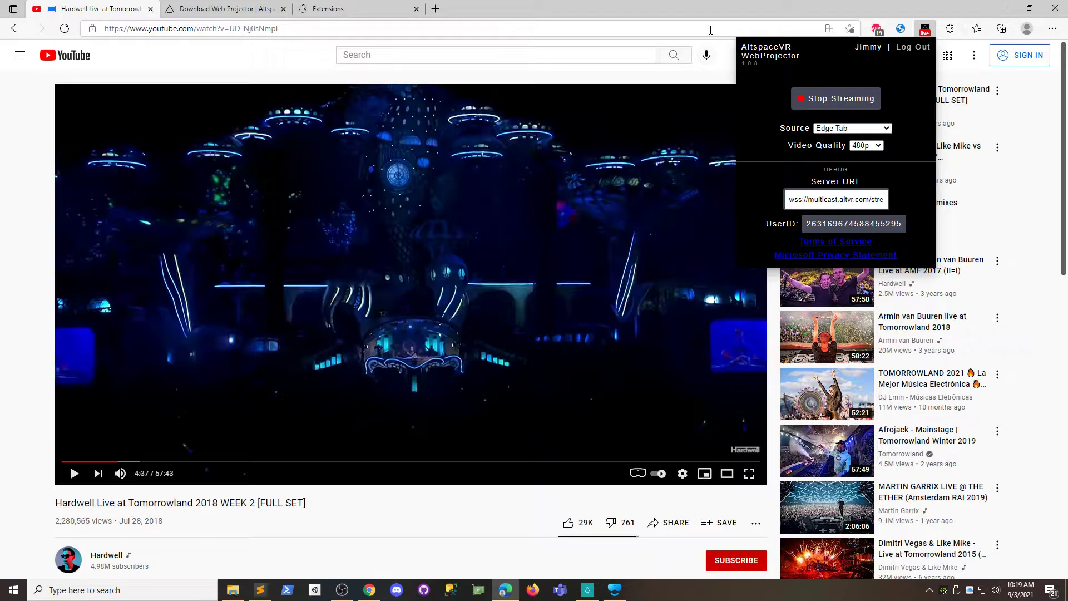
pyautogui.press('Escape')
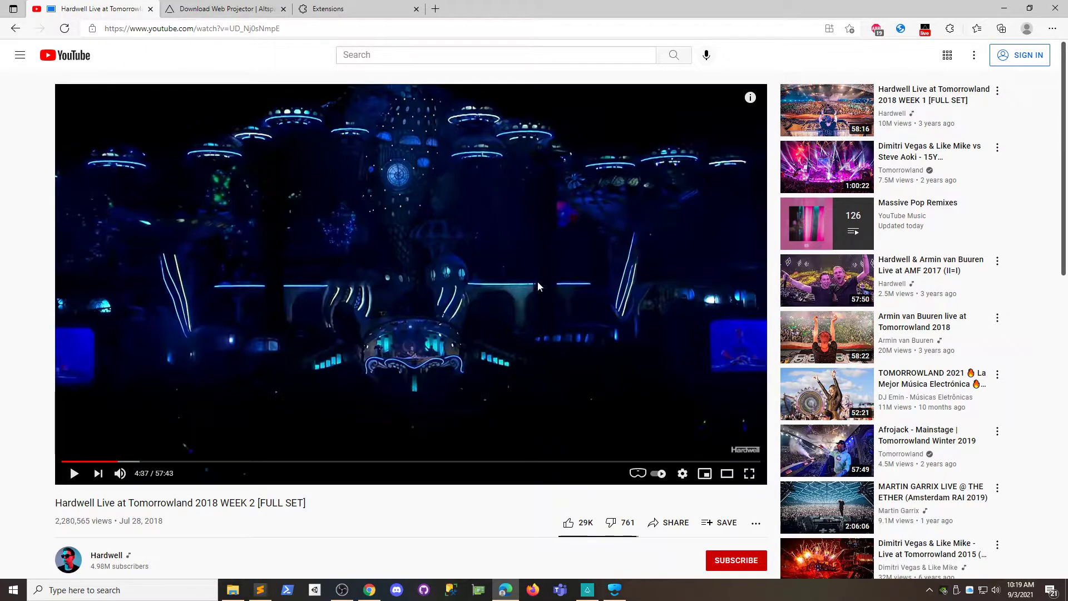
pyautogui.click(926, 28)
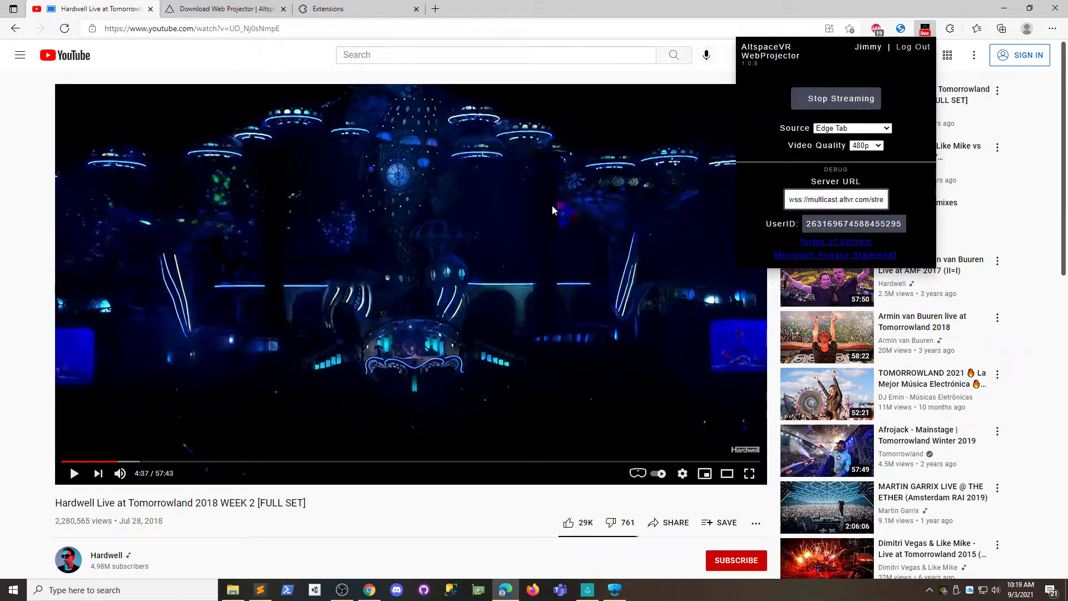
pyautogui.click(521, 201)
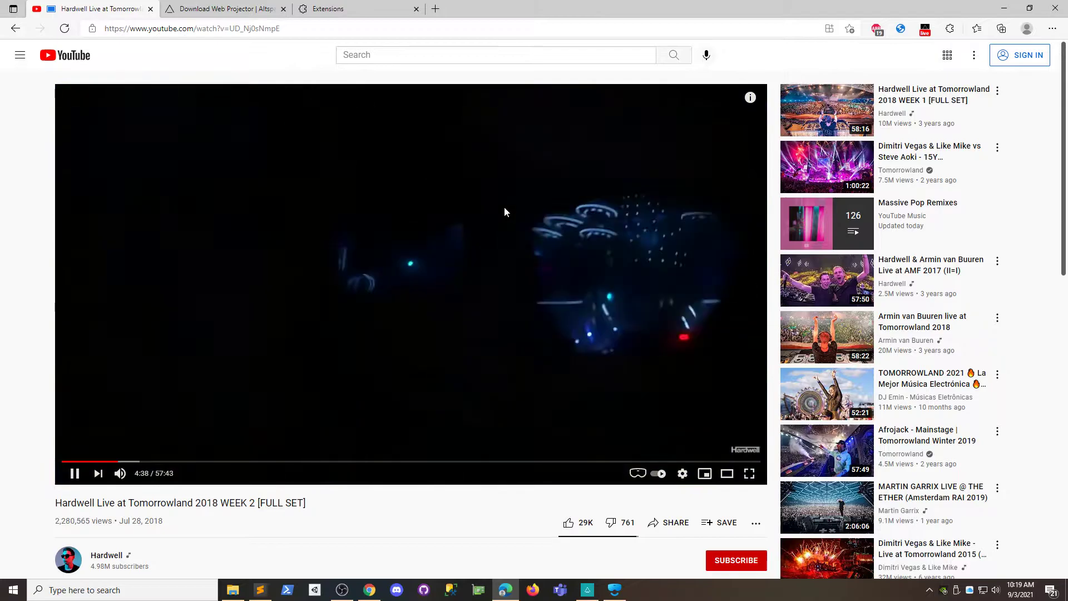
# - Return to AltspaceVR and open the World Editor tool bar beside the Web Projector screen
pyautogui.click(588, 589)
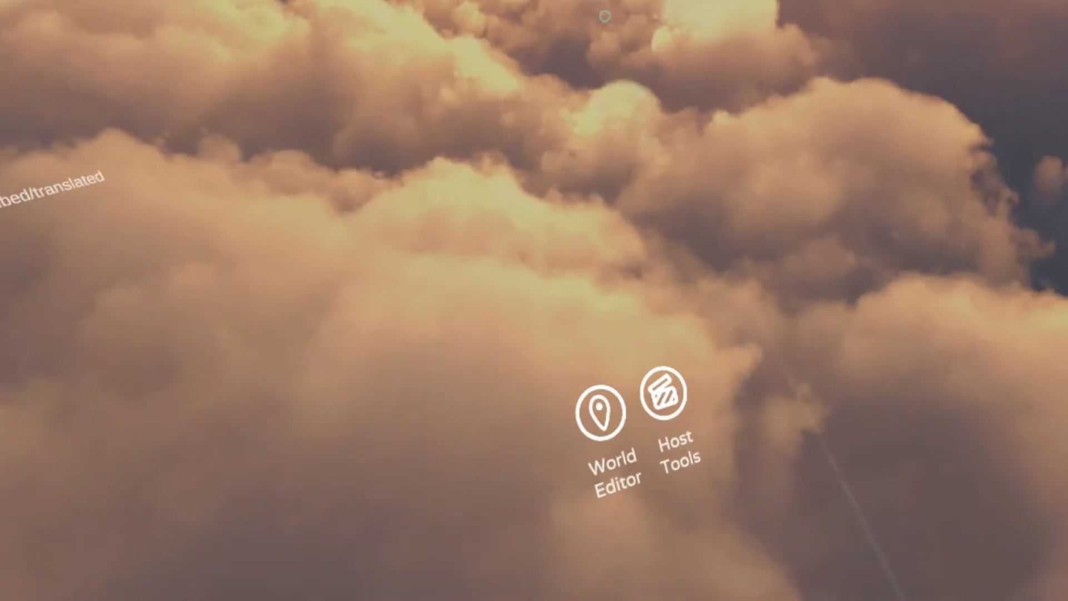
pyautogui.click(600, 412)
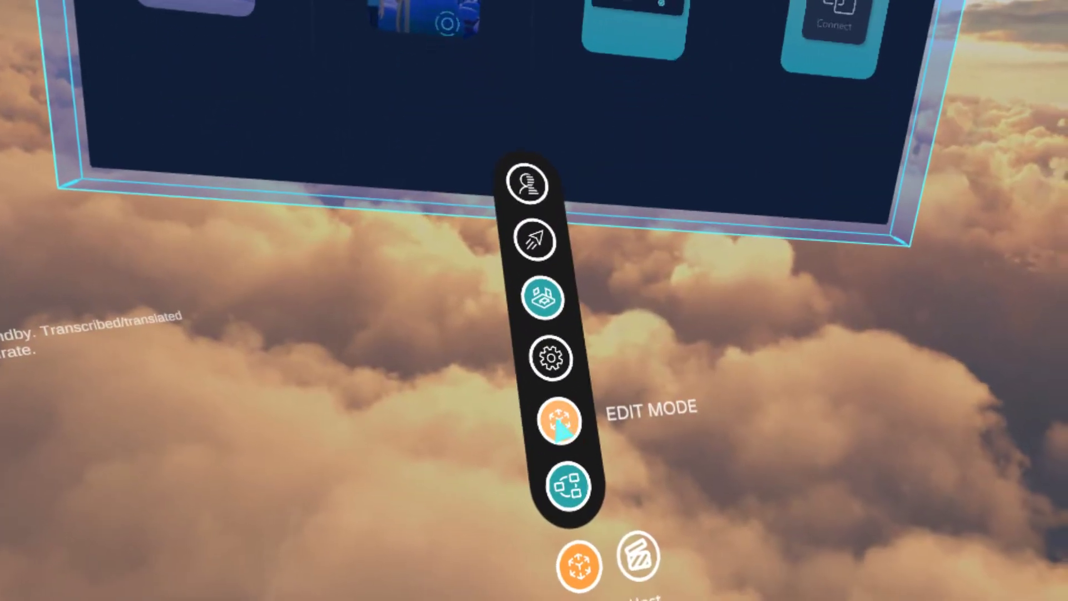
# - Exit Edit Mode, connect the projector to the Edge stream, and open Projector Settings
pyautogui.click(565, 449)
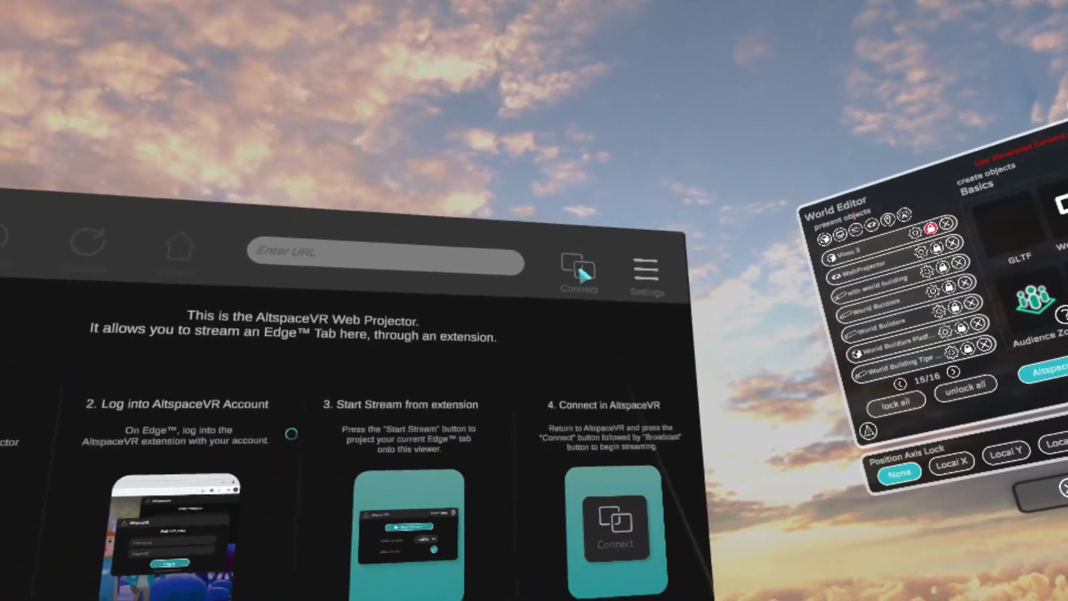
pyautogui.click(576, 278)
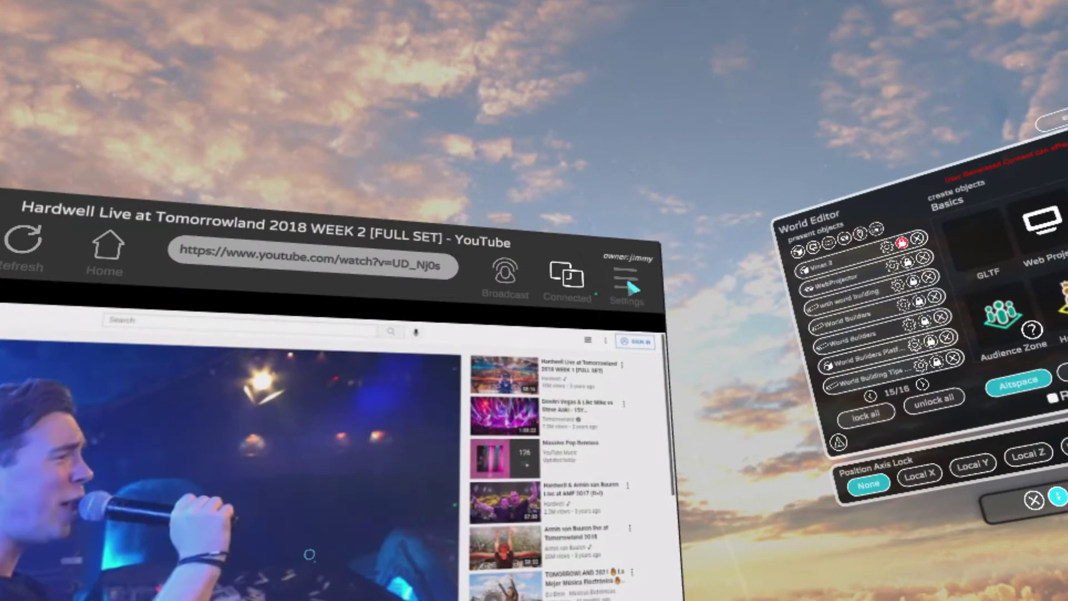
pyautogui.click(639, 268)
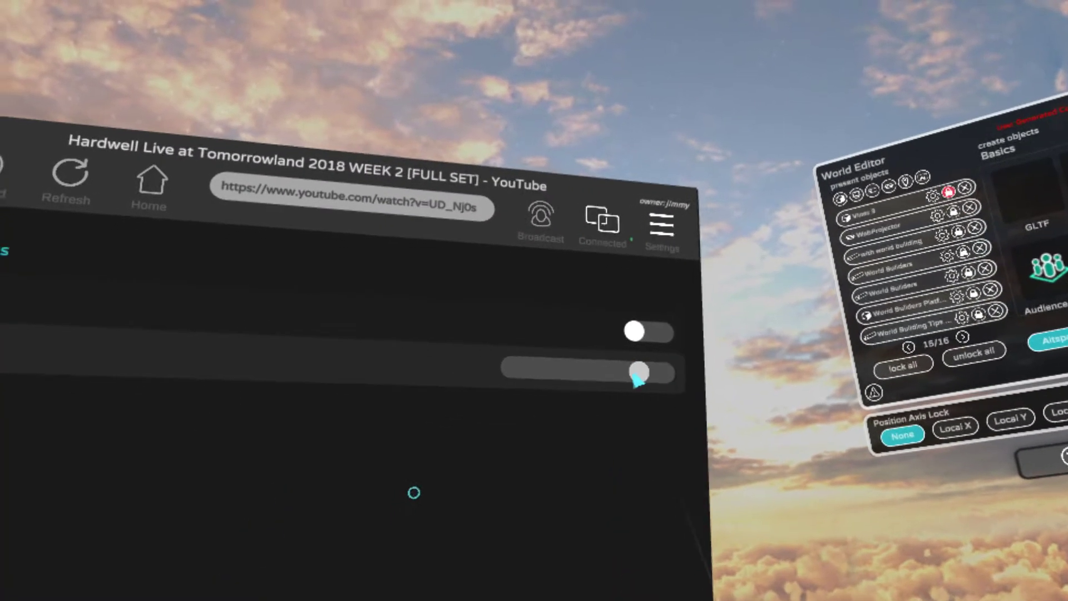
# - Enable Spatial Audio, set the projector volume to about 40%, and save
pyautogui.moveTo(566, 379); pyautogui.dragTo(542, 363)
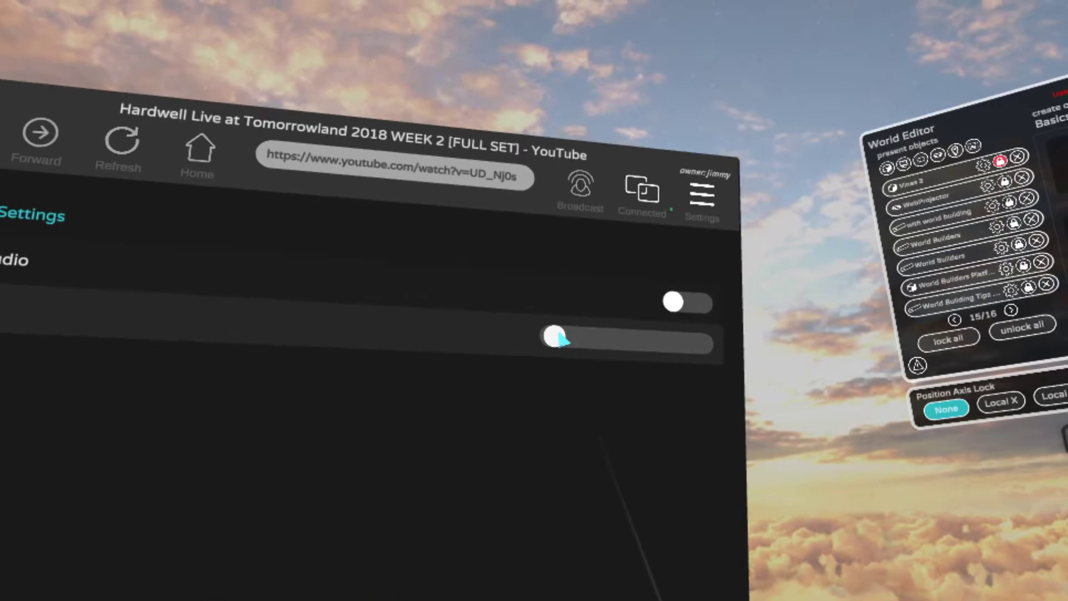
pyautogui.click(688, 300)
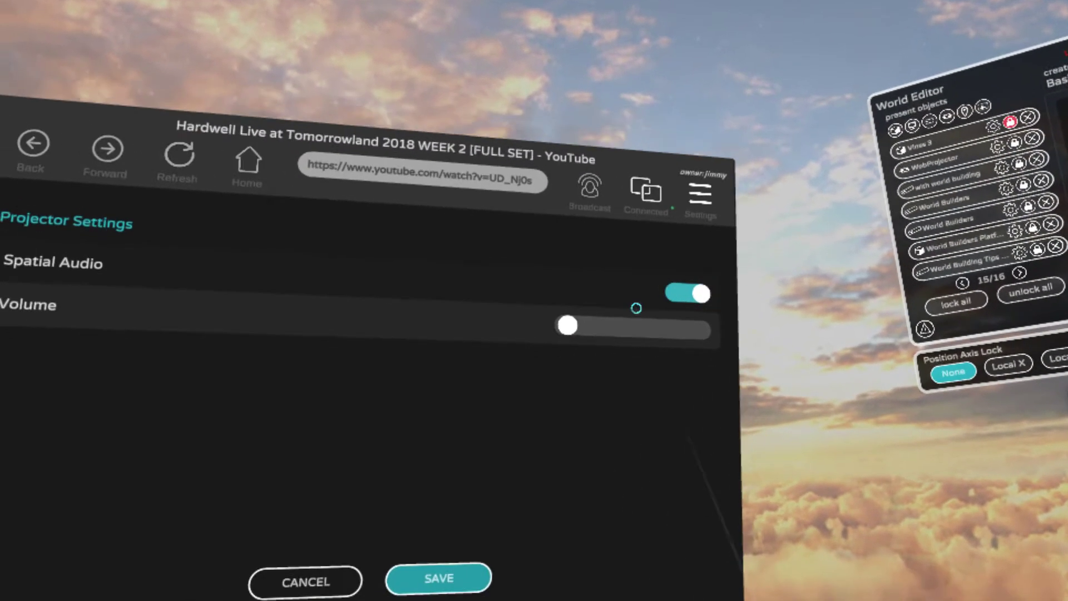
pyautogui.moveTo(618, 330)
pyautogui.mouseDown()
pyautogui.moveTo(561, 330)
pyautogui.moveTo(623, 336)
pyautogui.mouseUp()
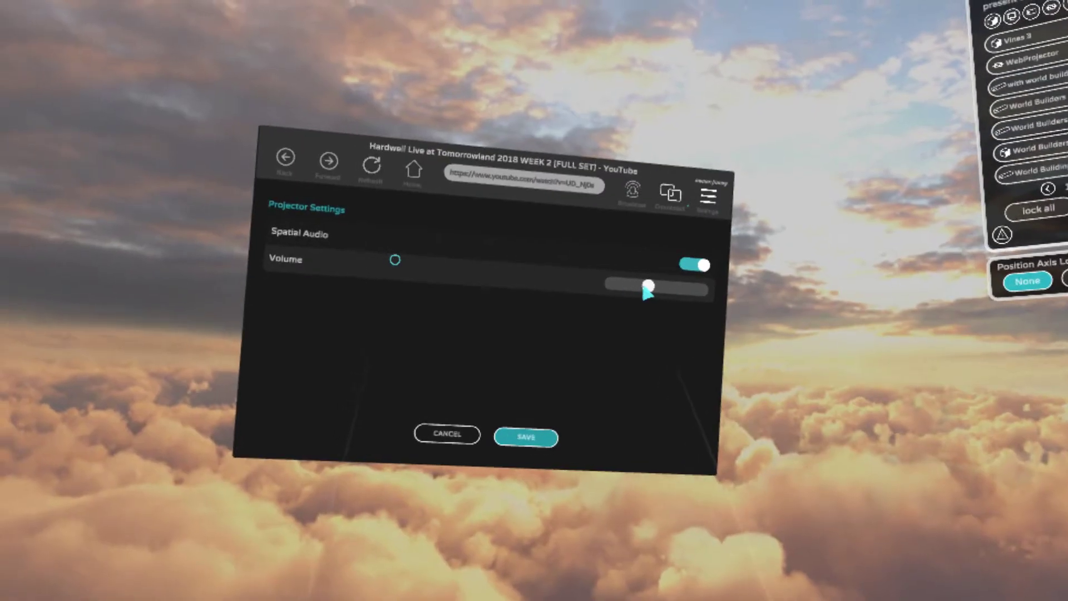
pyautogui.click(529, 437)
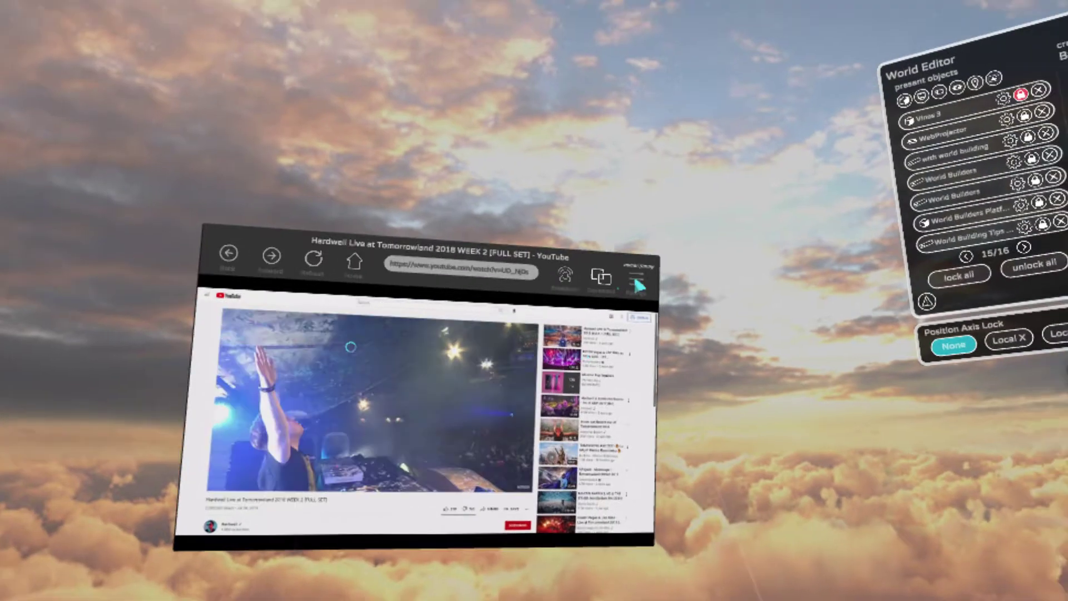
pyautogui.click(671, 256)
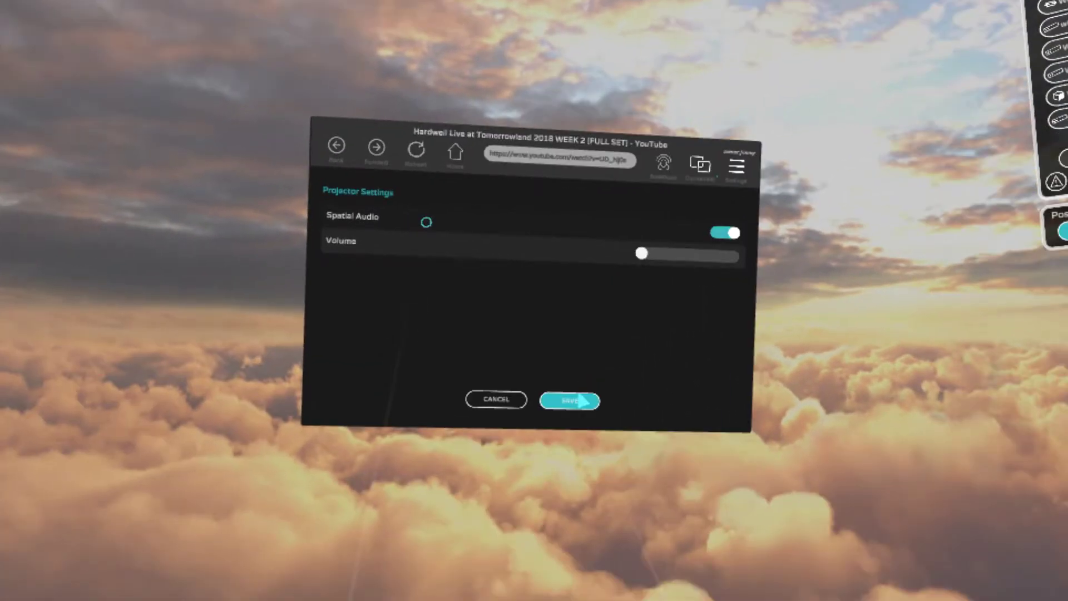
pyautogui.click(504, 498)
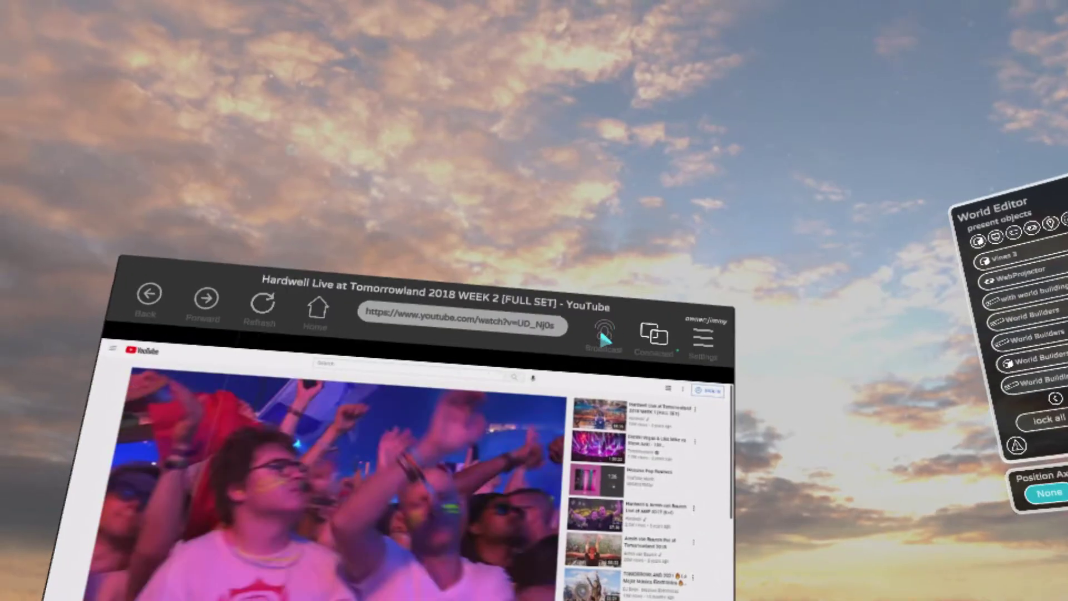
# - Broadcast the web projector's stream to everyone in the world
pyautogui.click(603, 332)
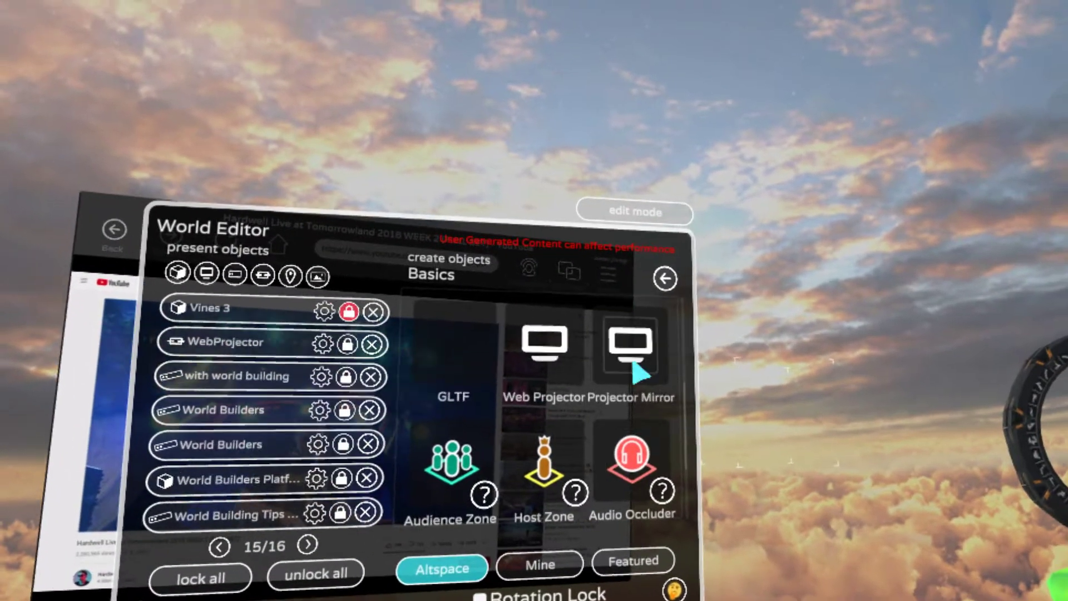
# - Spawn a Projector Mirror screen and drag it to a new spot among the clouds
pyautogui.click(623, 339)
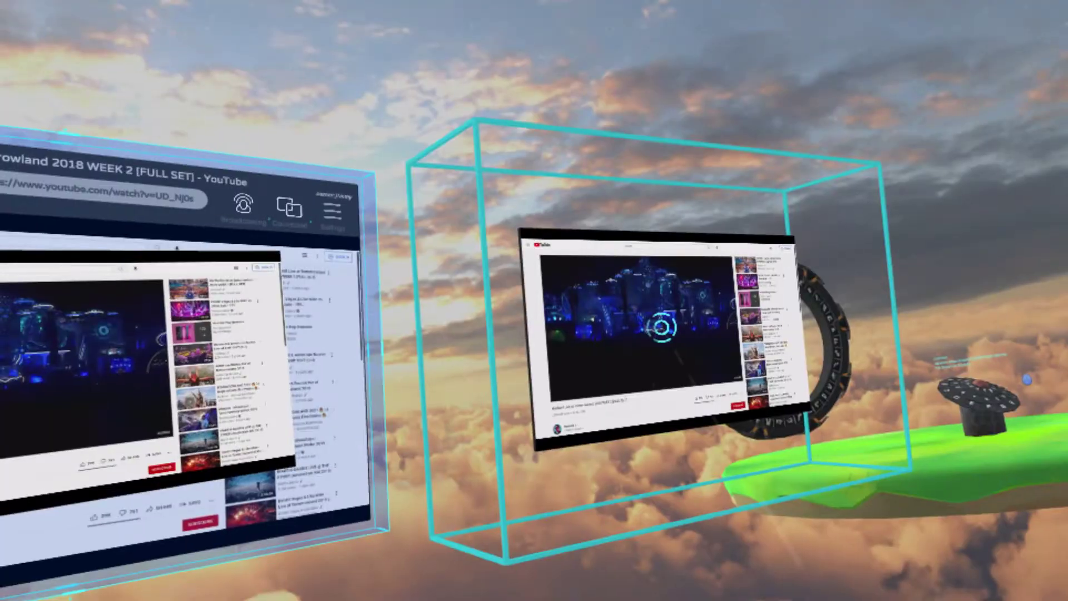
pyautogui.moveTo(662, 328); pyautogui.dragTo(495, 445)
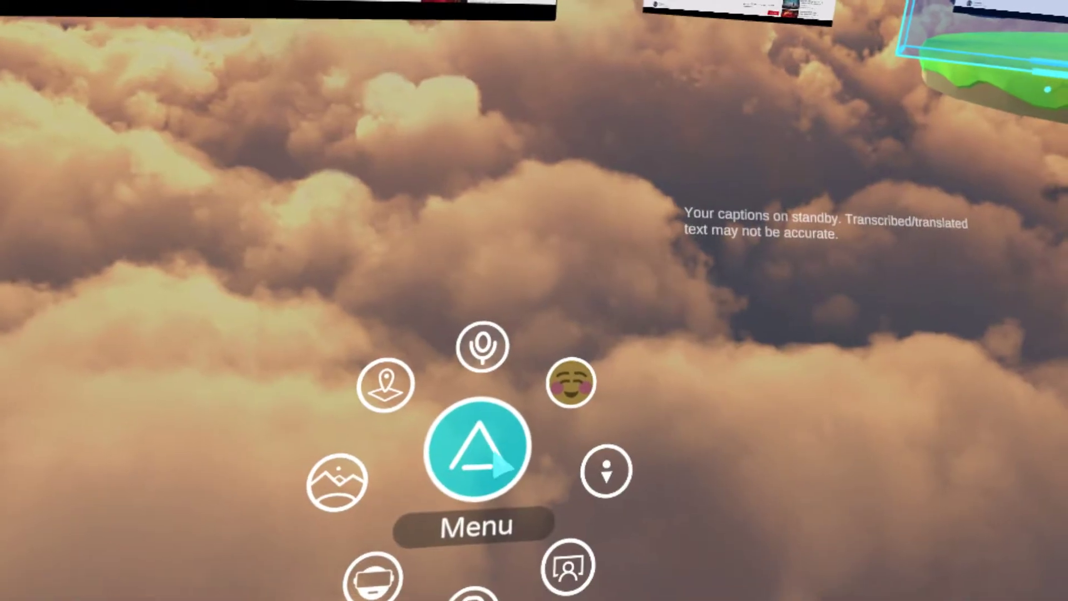
# - Raise Environment Volume to 10 in the Audio settings, then close the menu
pyautogui.click(473, 439)
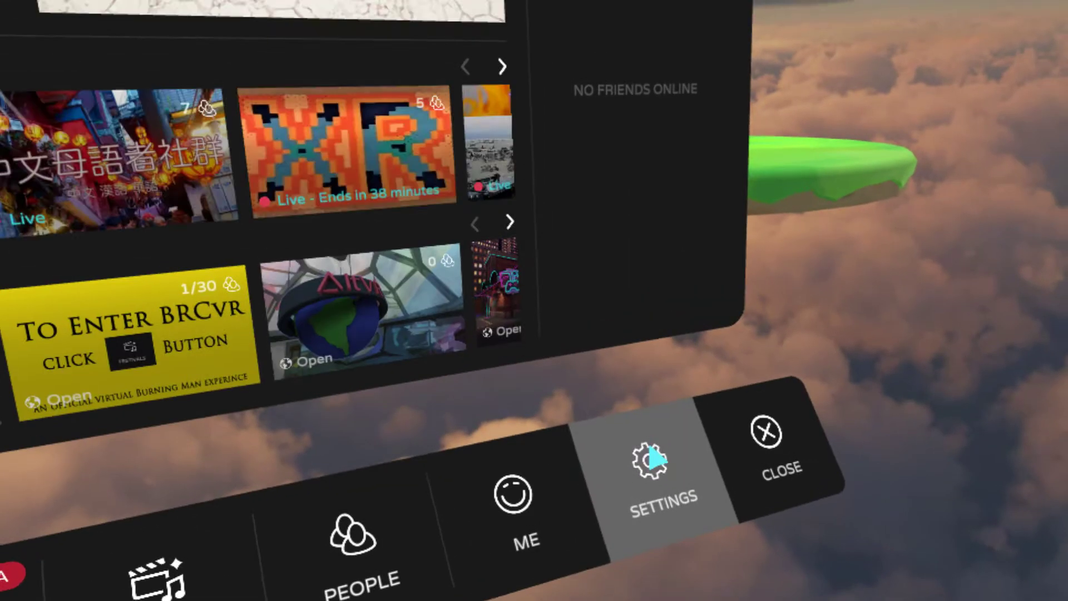
pyautogui.click(651, 453)
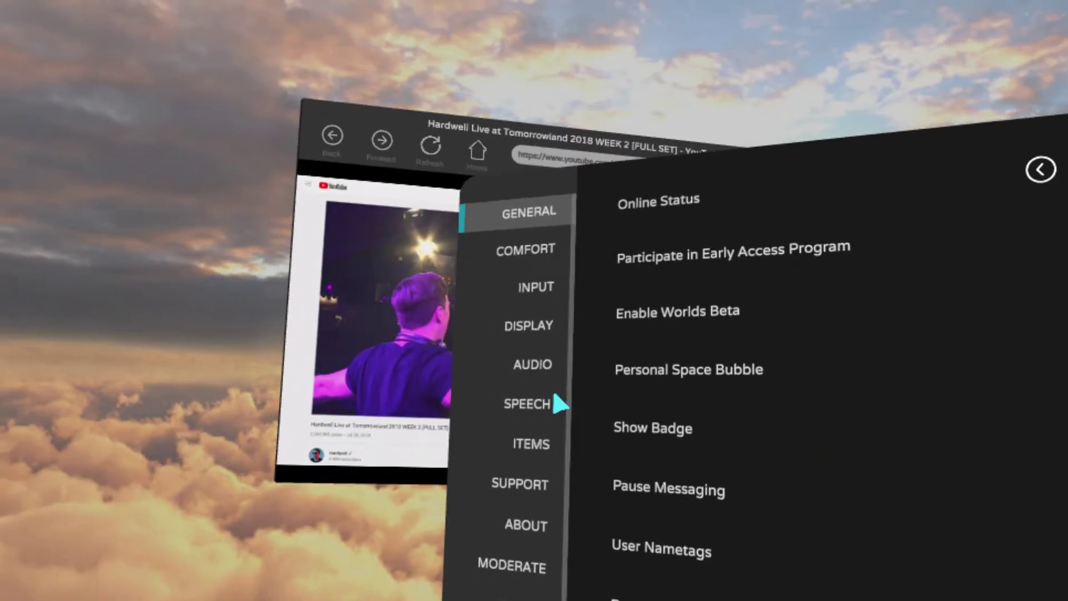
pyautogui.click(526, 365)
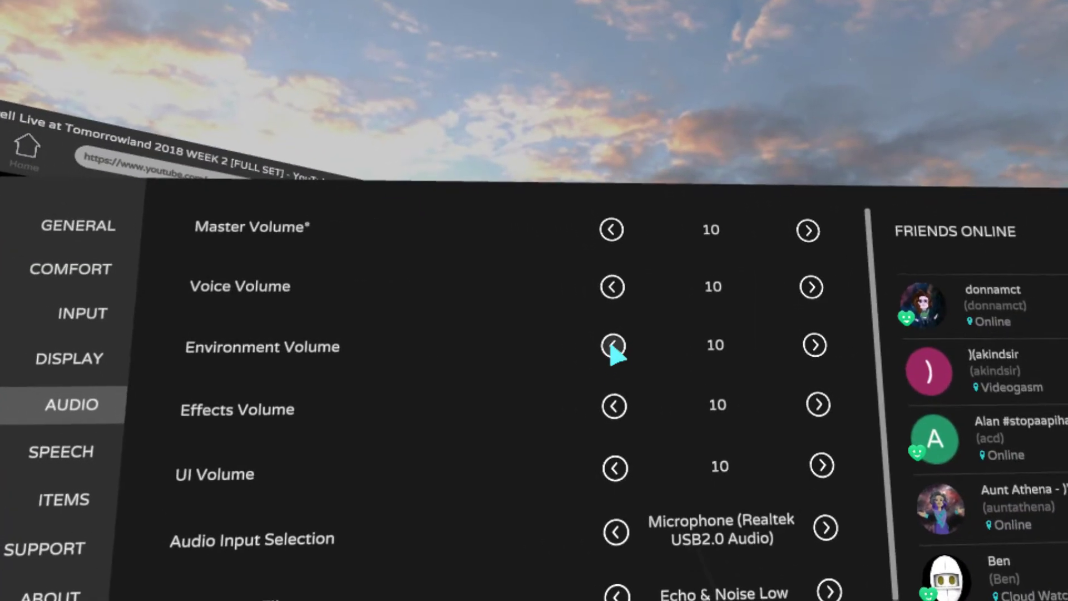
pyautogui.click(743, 340)
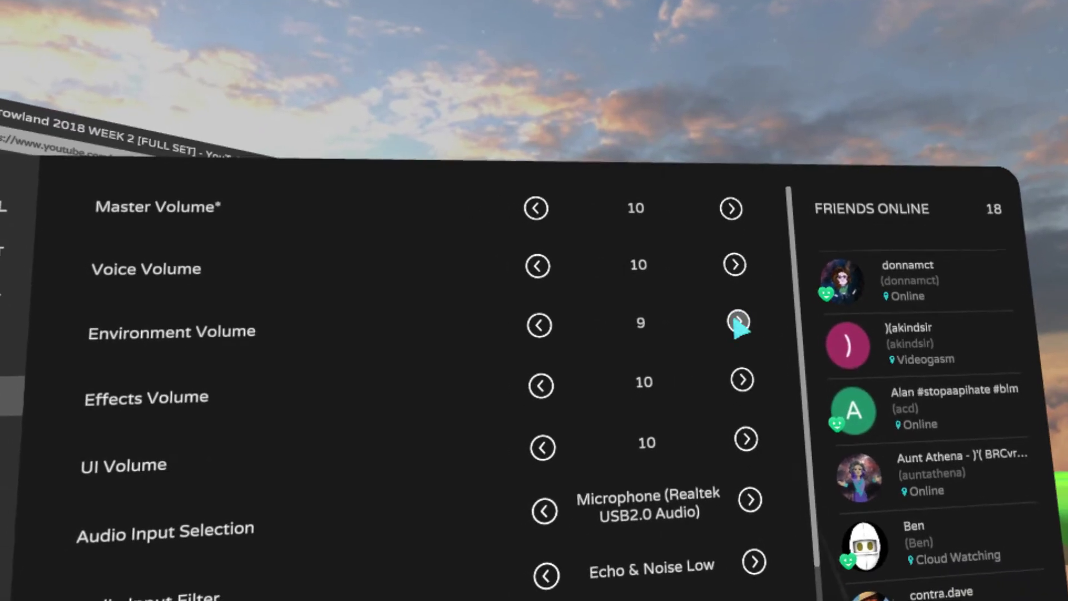
pyautogui.click(738, 323)
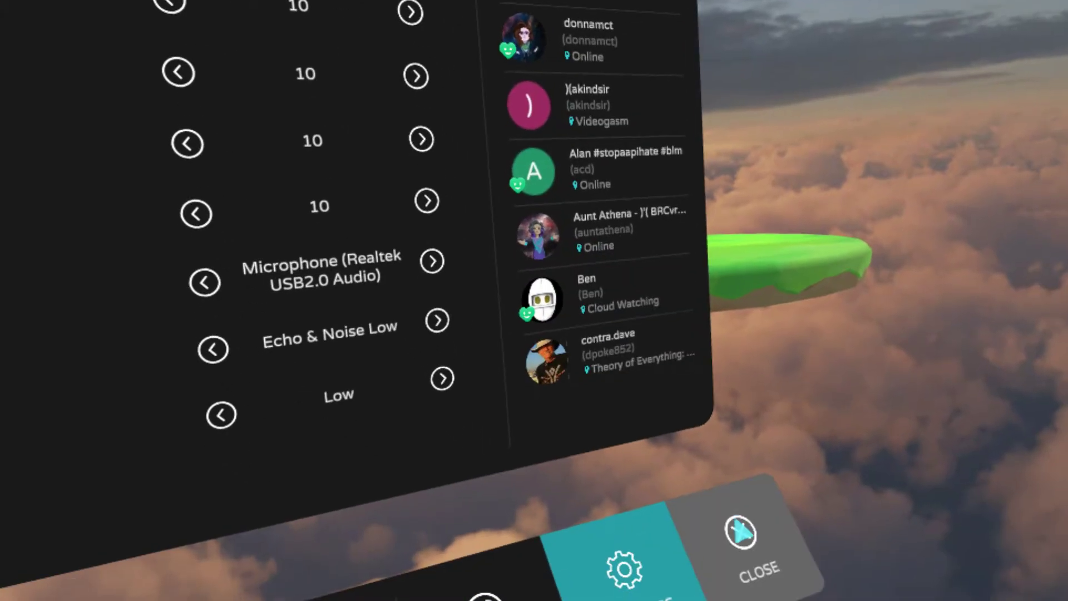
pyautogui.click(740, 531)
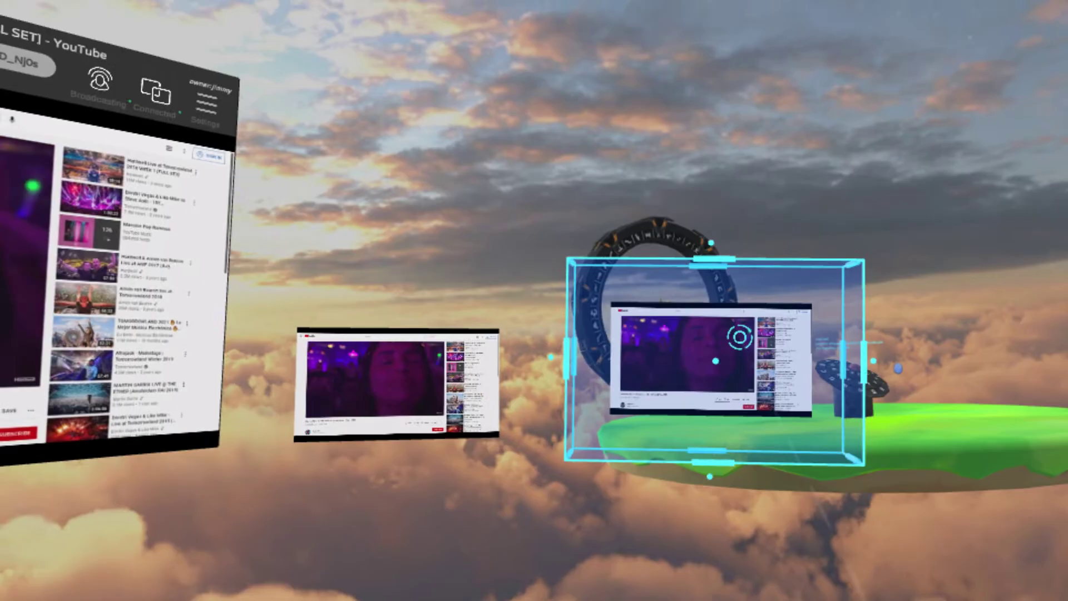